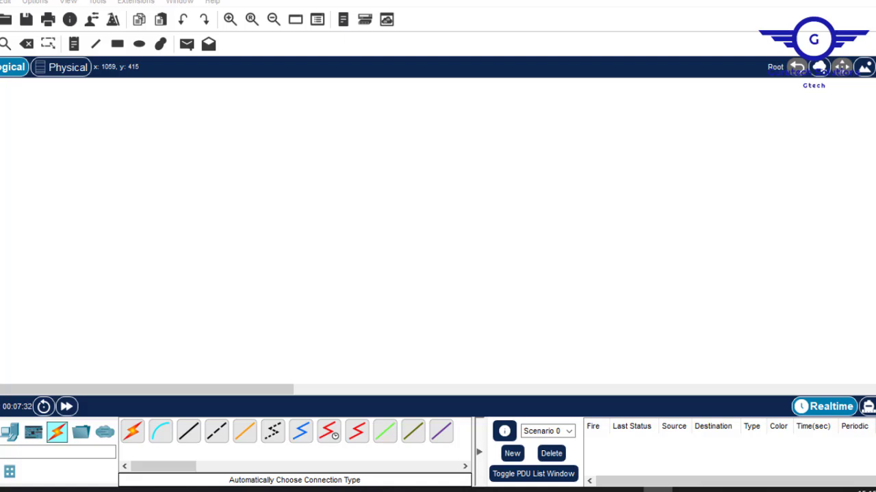
Place a 5506-X firewall from the Security category near the top of the canvas.
left_click(10, 434)
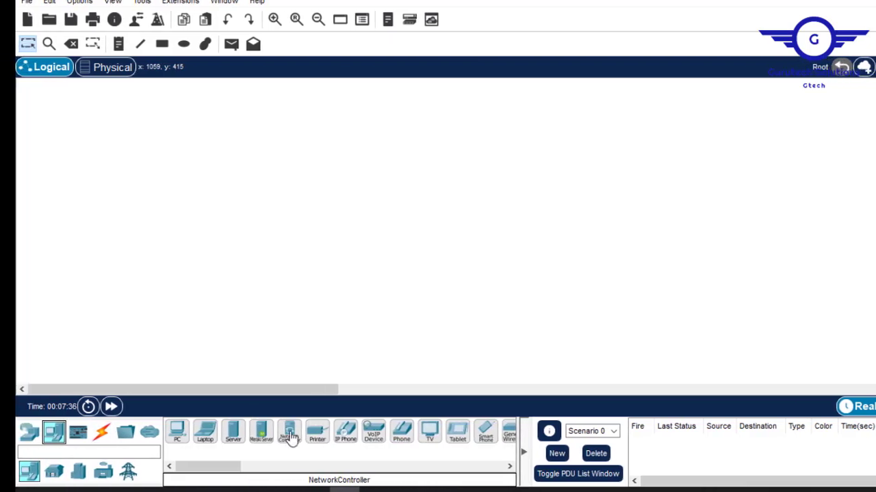
left_click(30, 432)
left_click(125, 472)
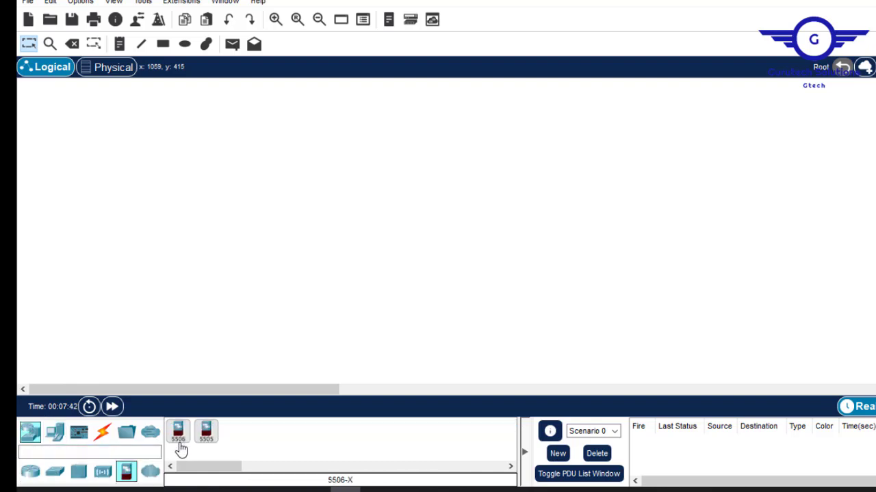
left_click_drag(178, 441, 418, 156)
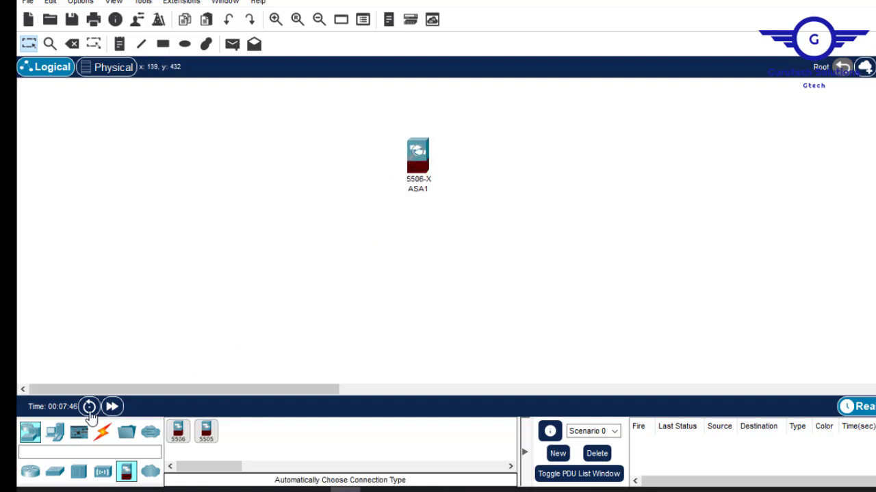
Add a 2960 switch below the firewall and three PC-PT PCs, PC3, PC4 and PC5, beneath it.
left_click(55, 474)
left_click_drag(178, 441, 418, 257)
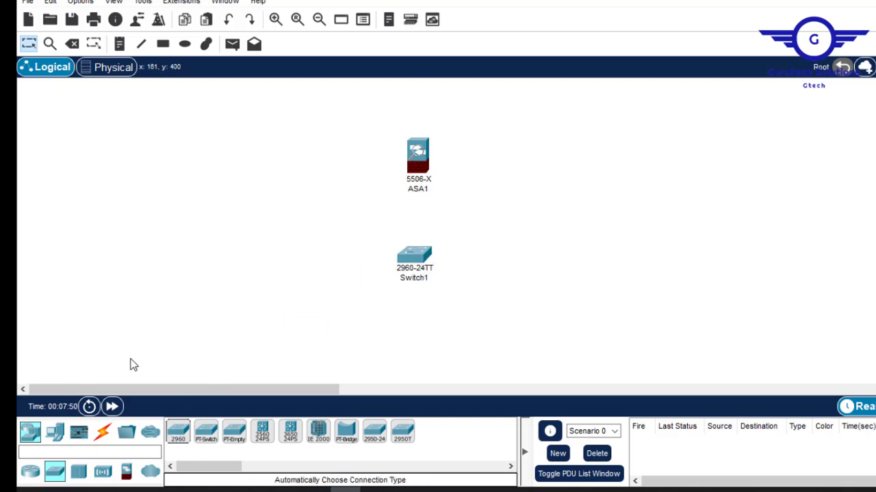
left_click_drag(56, 441, 267, 322)
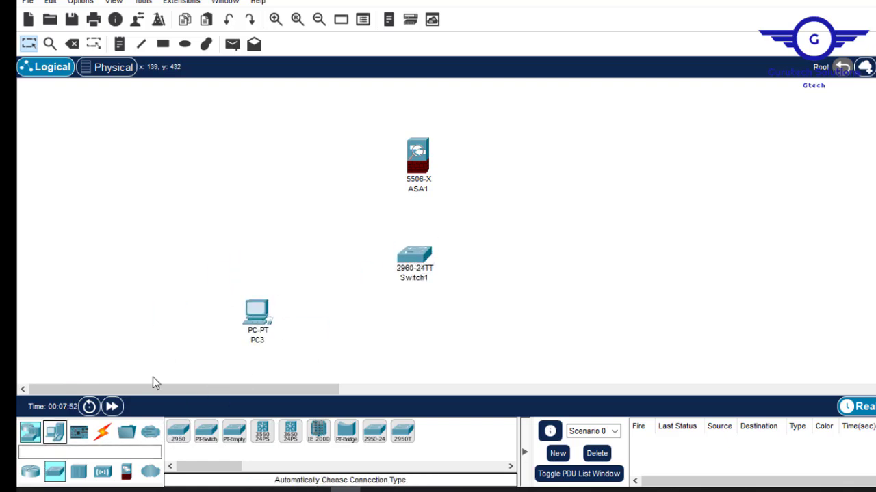
left_click_drag(56, 441, 374, 338)
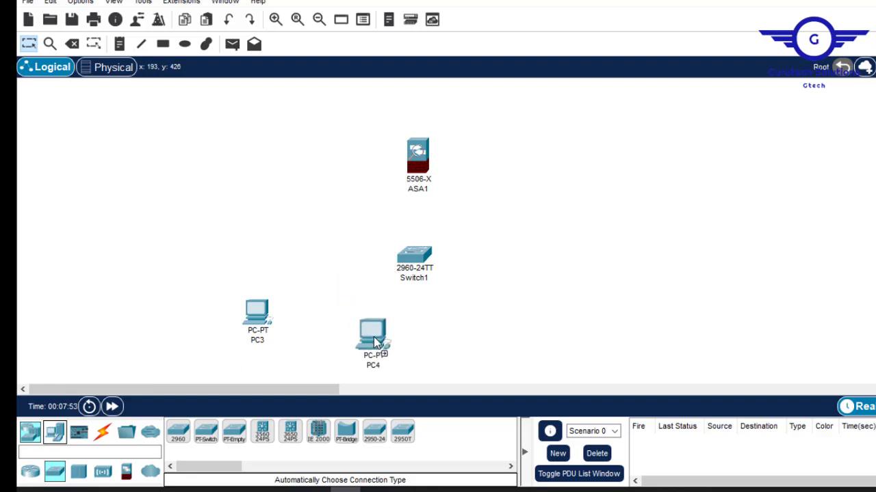
left_click_drag(56, 435, 500, 339)
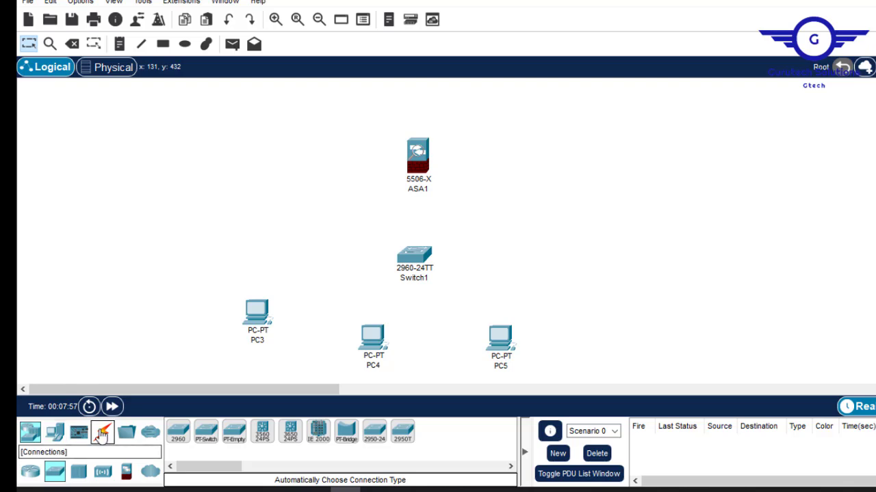
Link ASA1 to Switch1 with an Automatic cable.
left_click(102, 433)
left_click(180, 438)
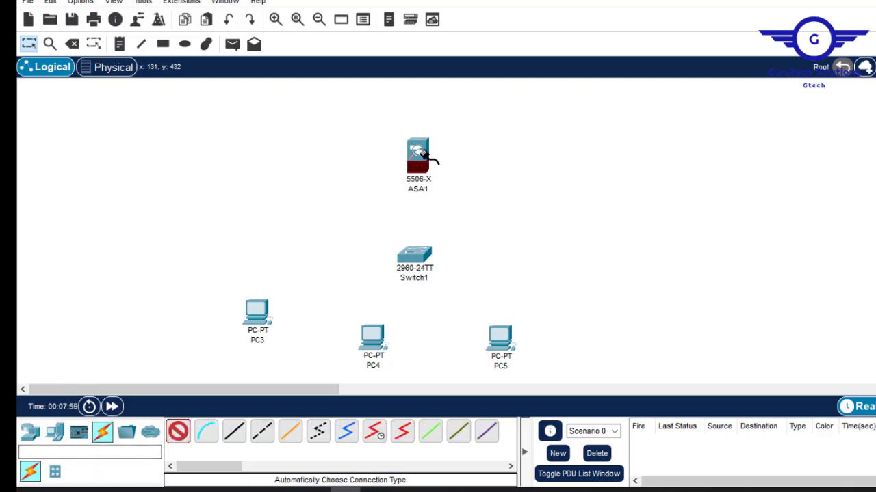
left_click(418, 157)
left_click(417, 259)
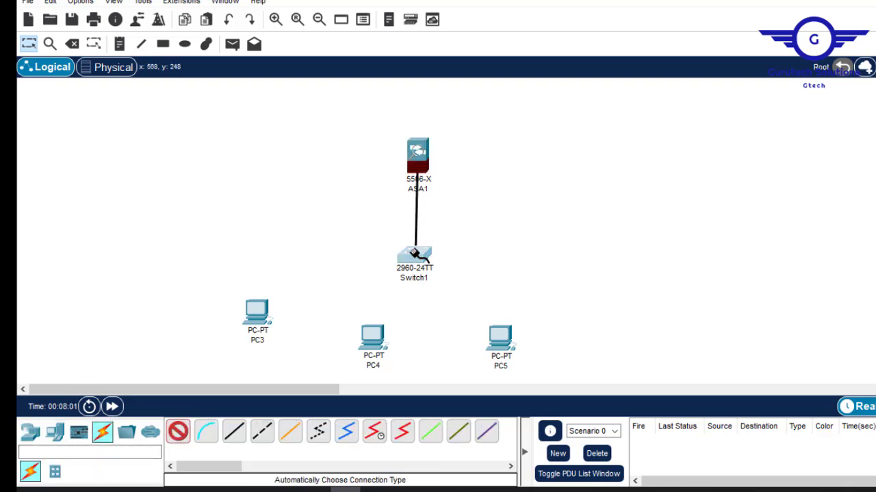
Connect Switch1 to PC3, PC4 and PC5 with Automatic cables.
left_click(178, 441)
left_click(414, 257)
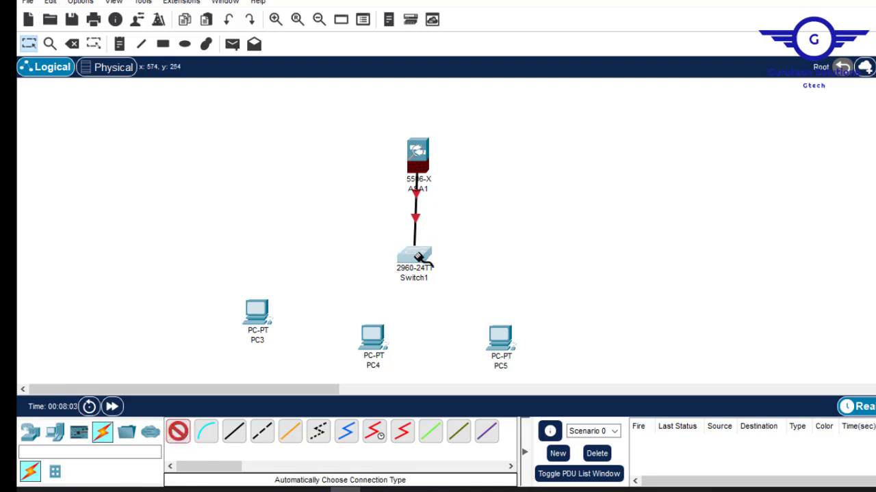
left_click(257, 313)
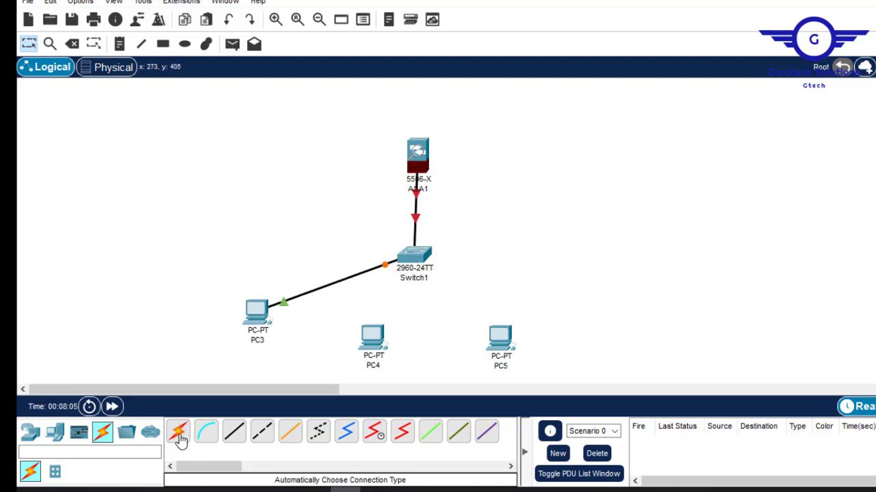
left_click(178, 439)
left_click(414, 256)
left_click(372, 336)
left_click(178, 432)
left_click(412, 255)
left_click(500, 335)
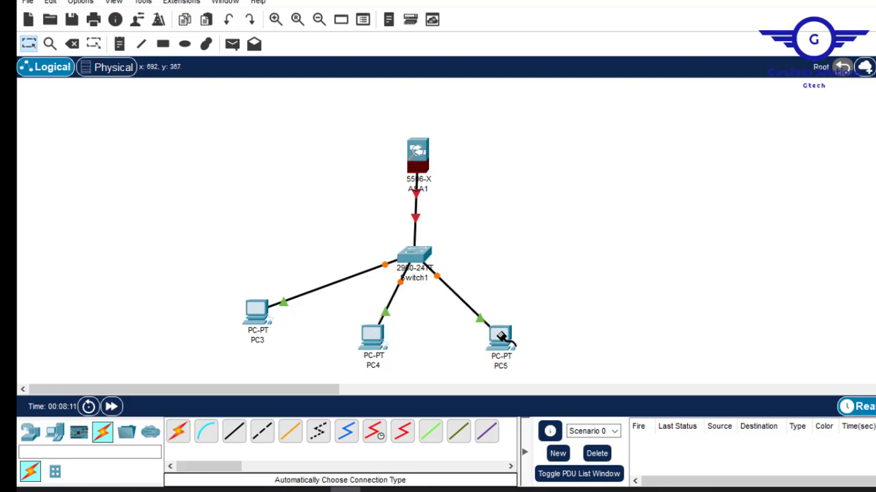
Select ASA1 and nudge PC4 right to tidy the PCs under the switch.
left_click_drag(354, 116, 517, 207)
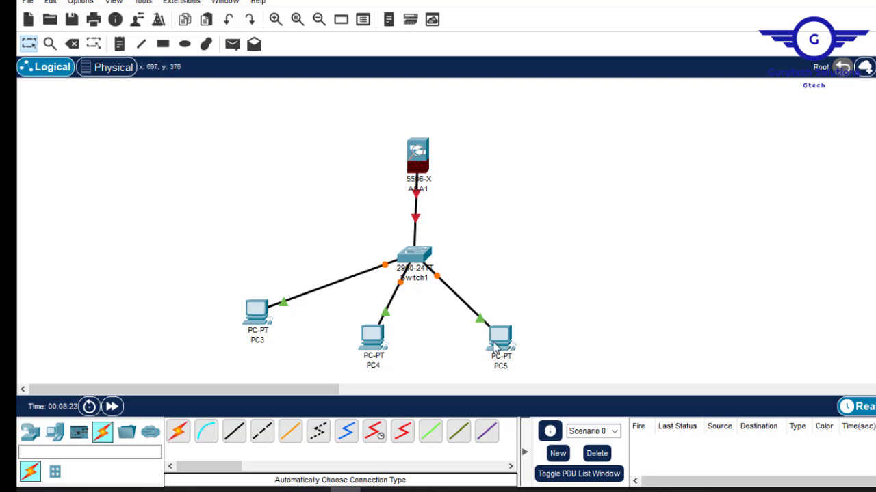
left_click_drag(374, 348, 388, 346)
left_click_drag(387, 347, 387, 347)
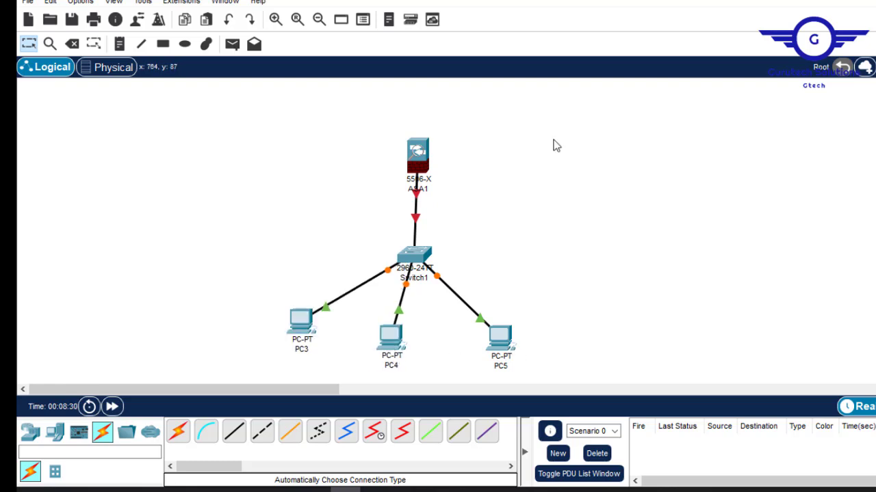
Open ASA1's CLI window.
left_click(421, 146)
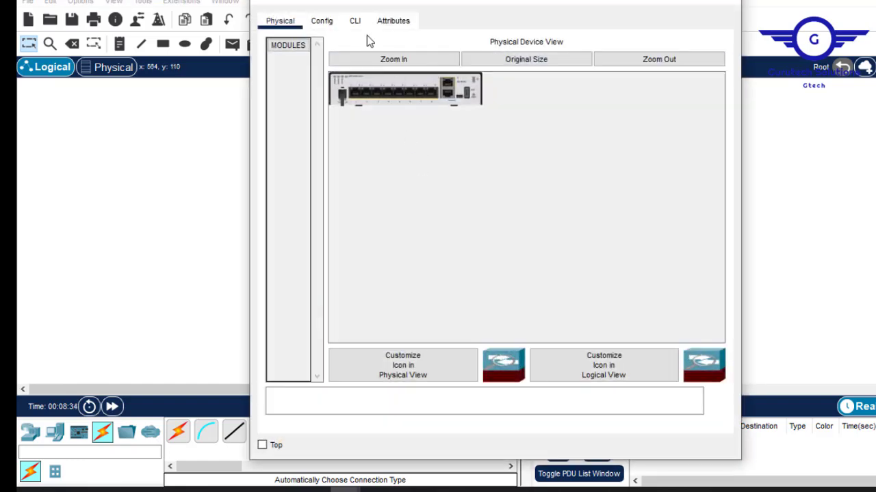
left_click(355, 23)
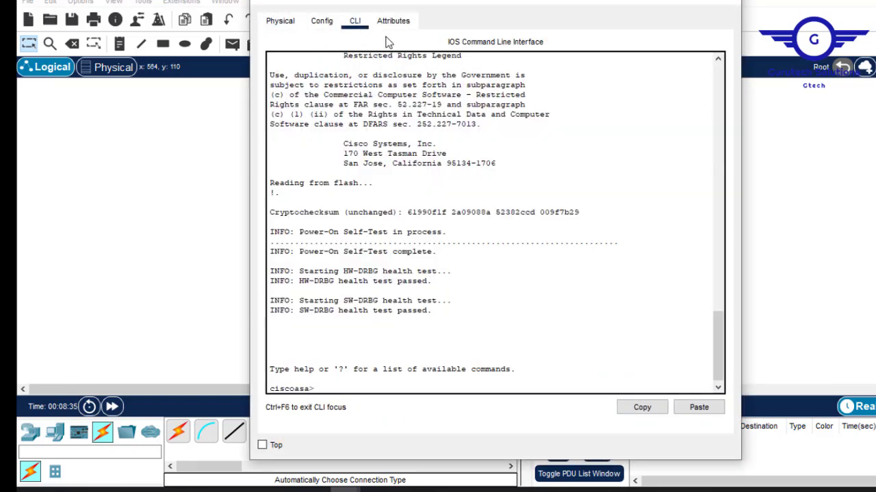
left_click(669, 4)
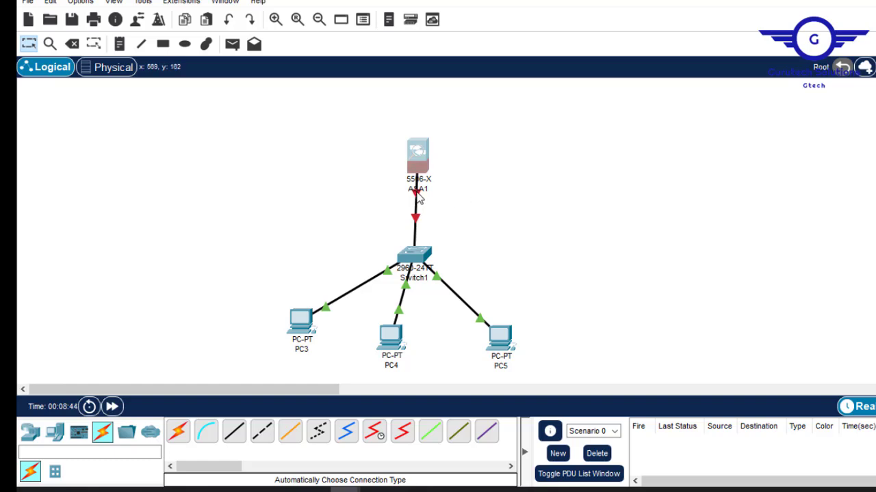
left_click(419, 153)
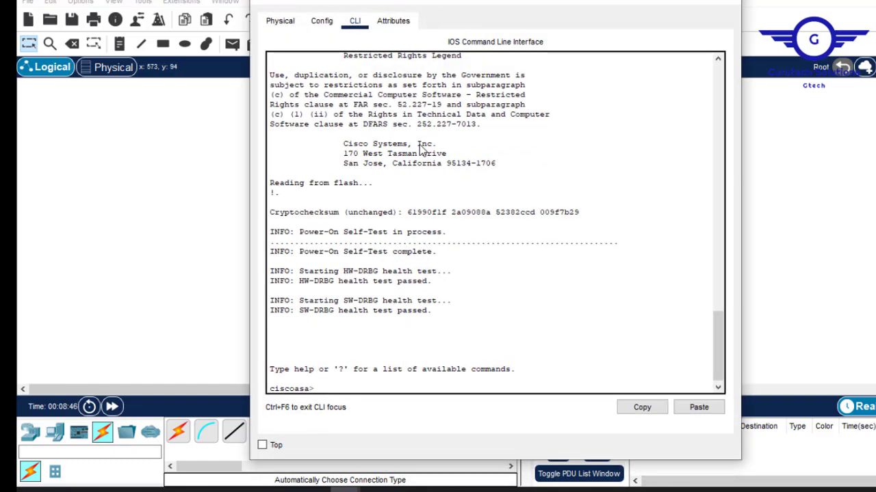
Reach interface gig1/1 configuration on ASA1 with en, conf t and int gig1/1.
key("Return")
key("Return")
type("en")
key("Return")
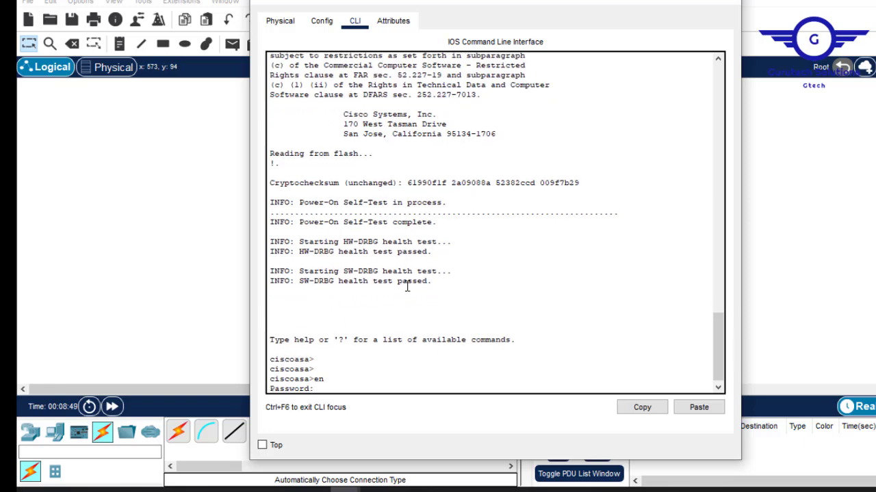
key("Return")
type("conf t")
key("Return")
key("Return")
key("Return")
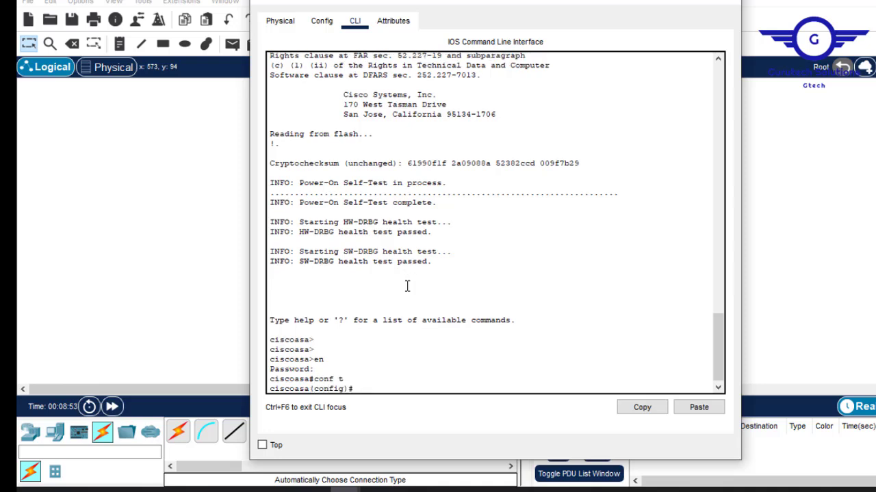
type("int g")
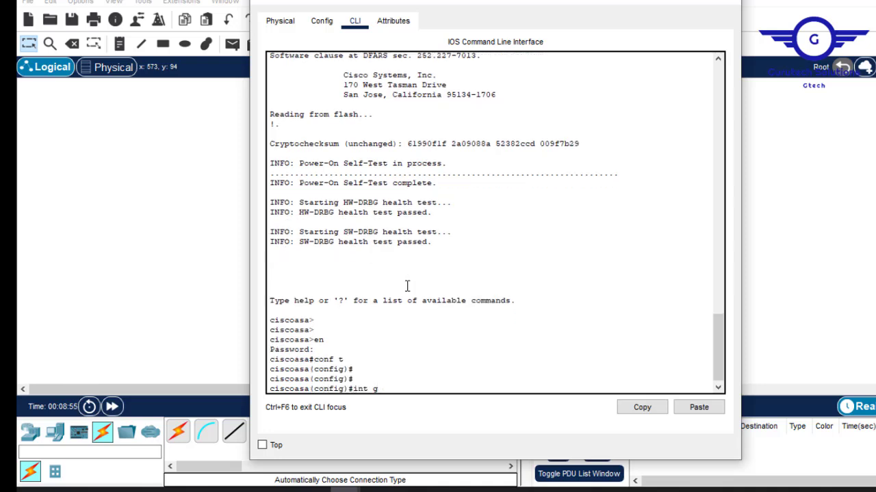
type("ig1/1")
key("Return")
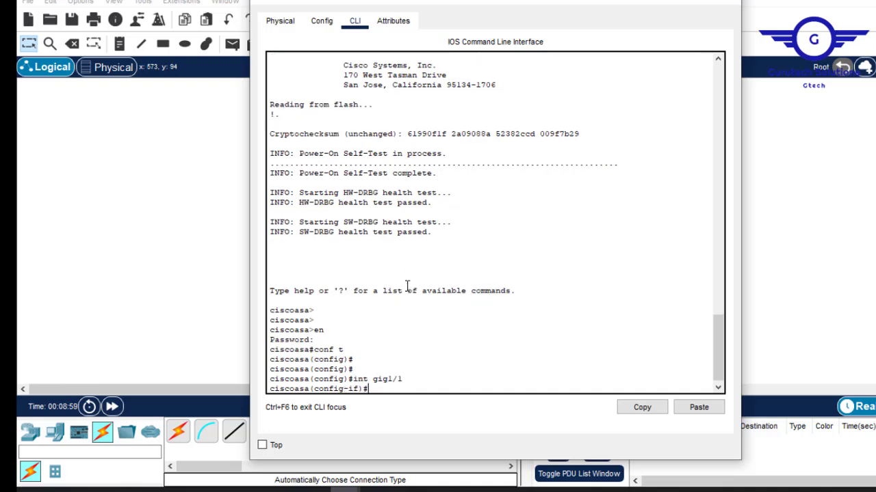
Assign gig1/1 the address 192.168.1.1 with mask 255.255.255.0.
type("ipa add")
key("Tab")
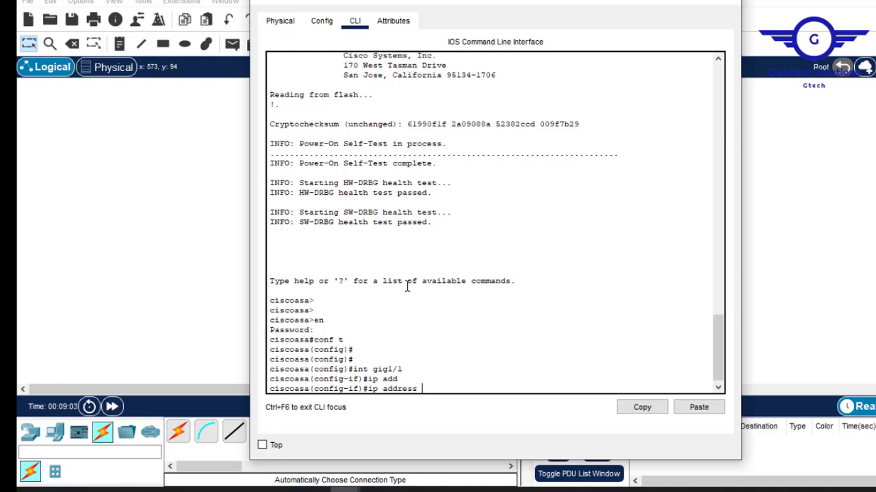
type("192.168.1.1 255.25")
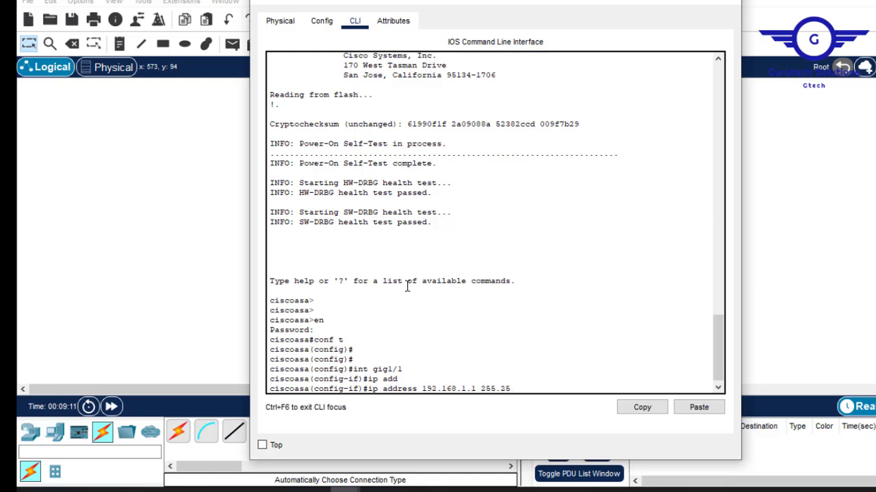
type("5.255.")
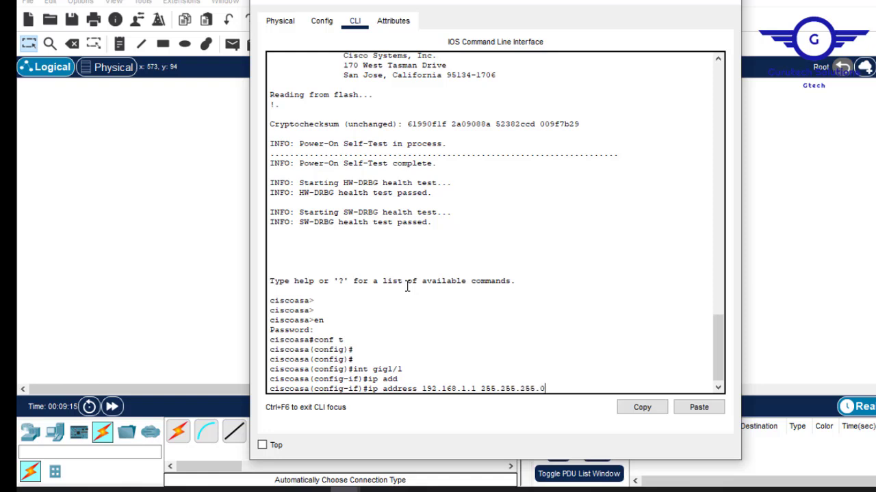
type("0")
key("Return")
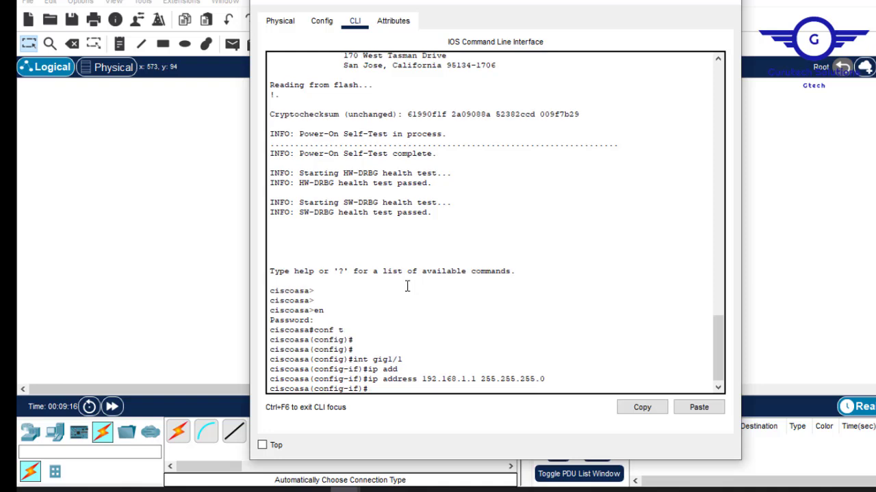
Back in ASA1's CLI, name the gig1/1 interface INSIDE with nameif.
left_click(833, 180)
left_click_drag(221, 258, 599, 265)
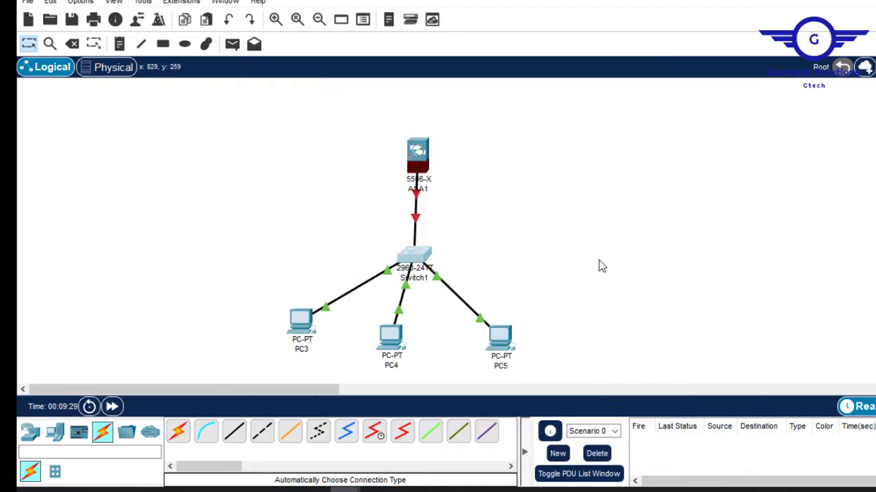
left_click(426, 156)
left_click(384, 380)
type("name")
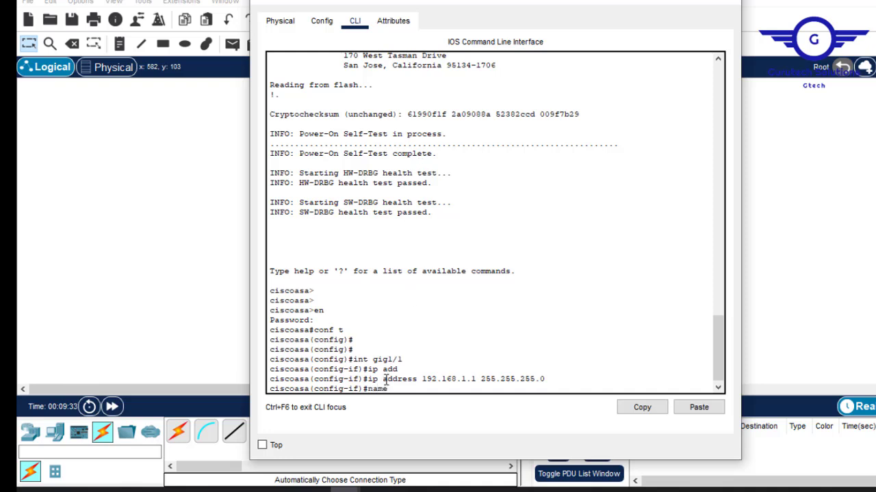
type("i")
key("Tab")
type("INSIDE")
key("Return")
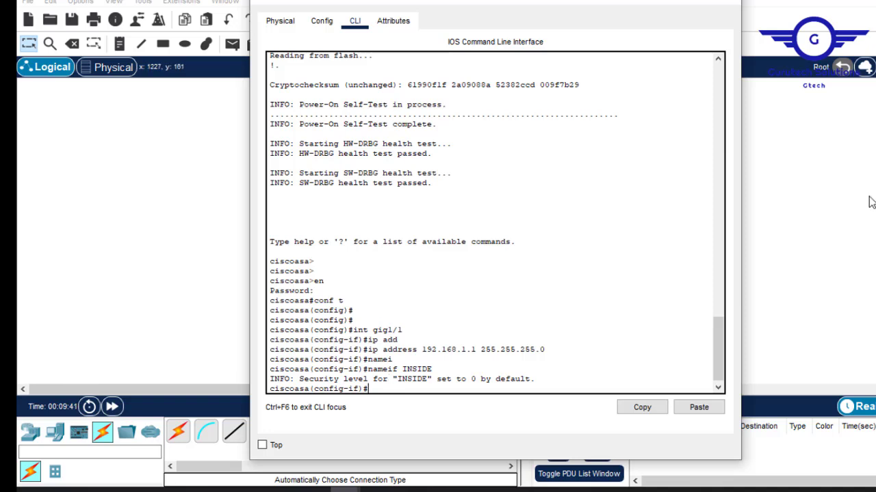
Set security-level 100 on the interface and exit to global configuration.
type("sec")
key("Tab")
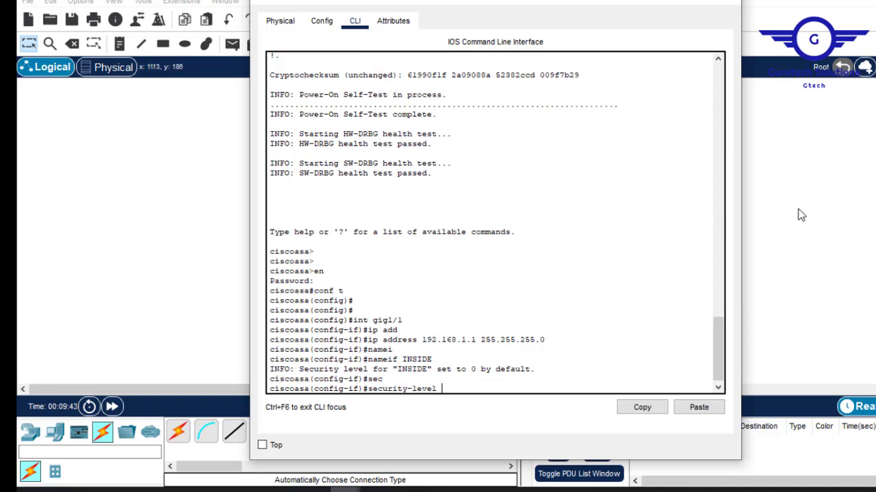
type("100")
key("Return")
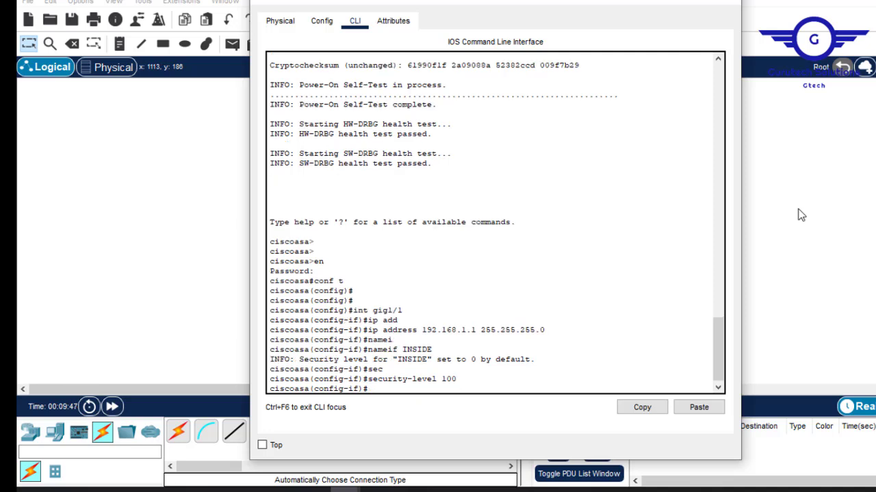
type("exit")
key("Return")
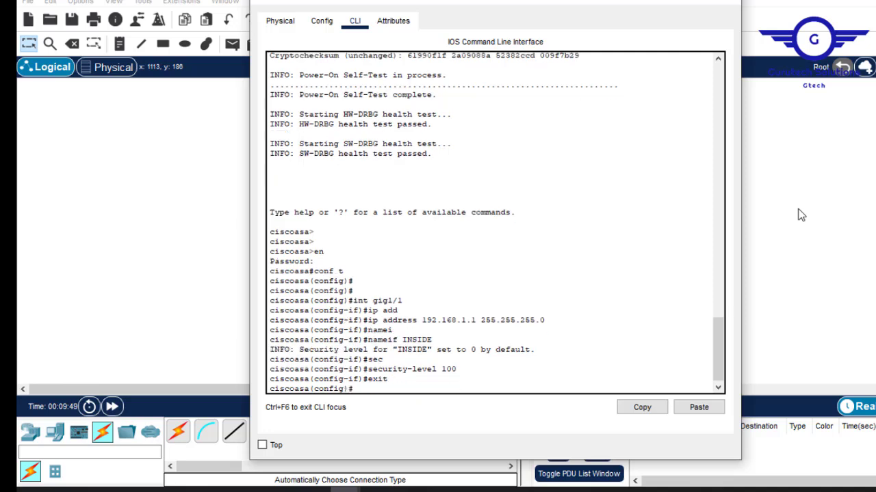
key("Return")
key("Return")
key("Return")
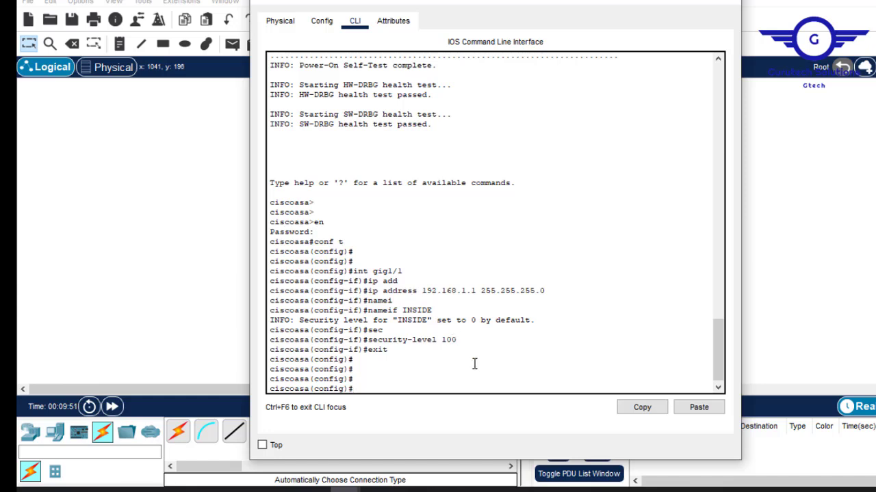
left_click_drag(411, 271, 357, 273)
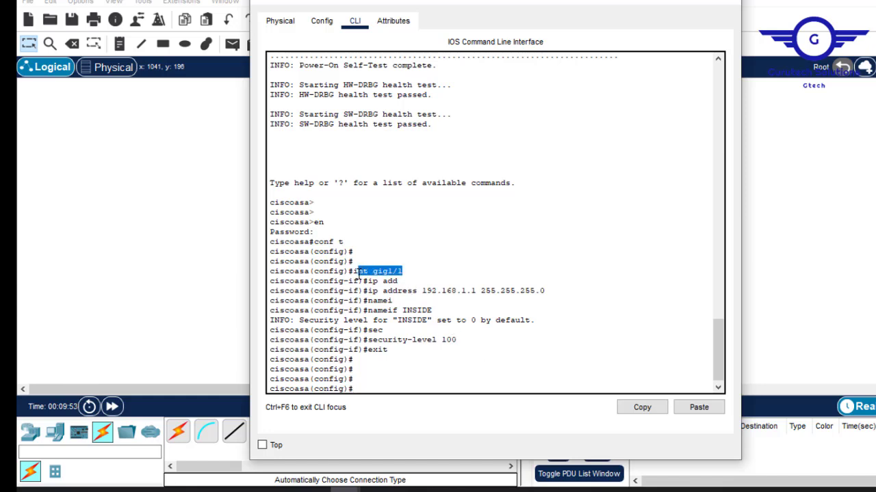
left_click_drag(393, 300, 368, 290)
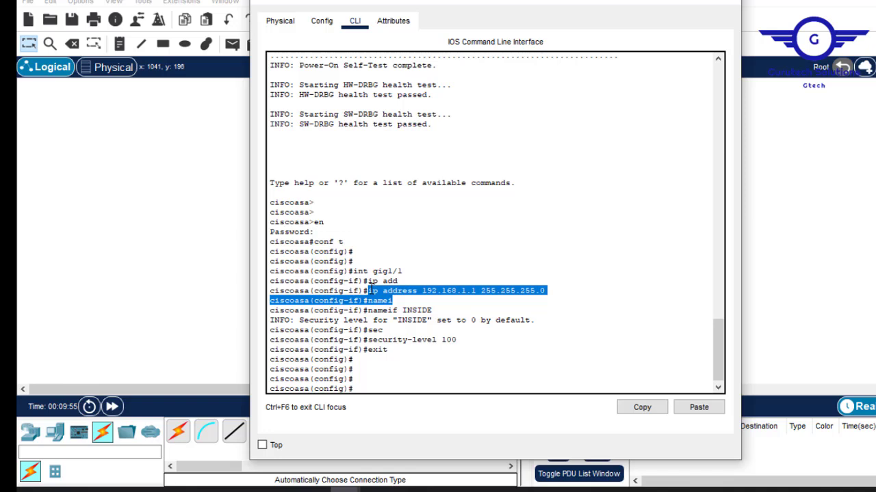
left_click(440, 310)
left_click_drag(438, 310, 404, 306)
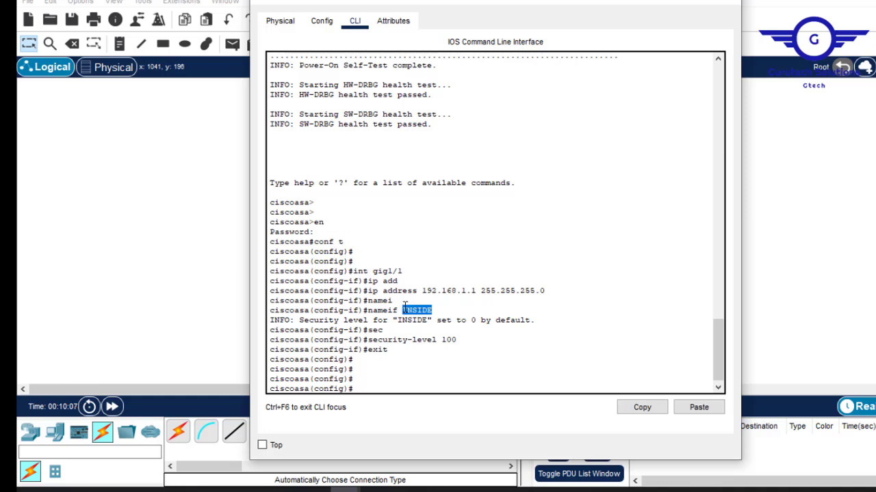
left_click_drag(461, 340, 381, 342)
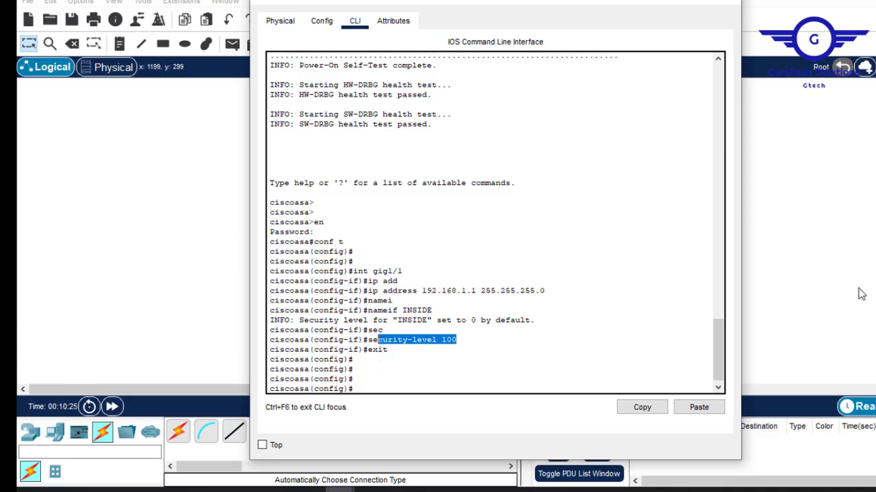
left_click(364, 381)
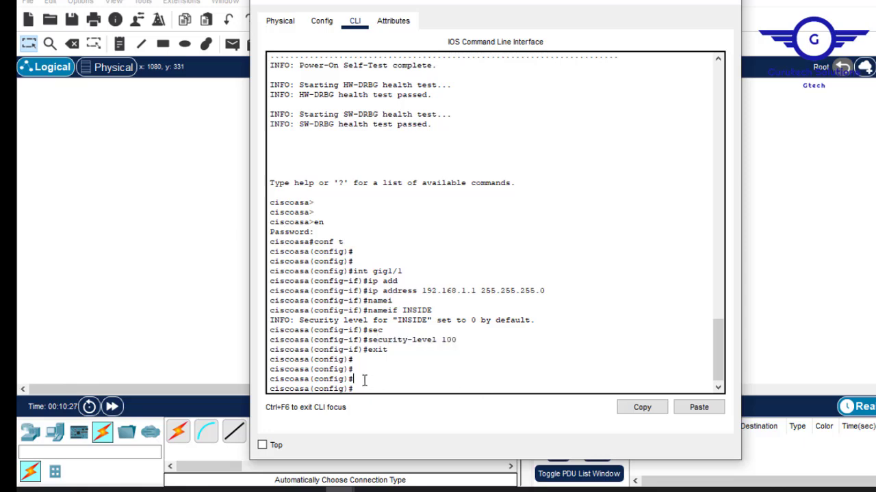
Enter dhcpd address 192.168.1.10-192.168.1.100, correcting typos in the range end.
type("dhc")
key("Tab")
type("pd ")
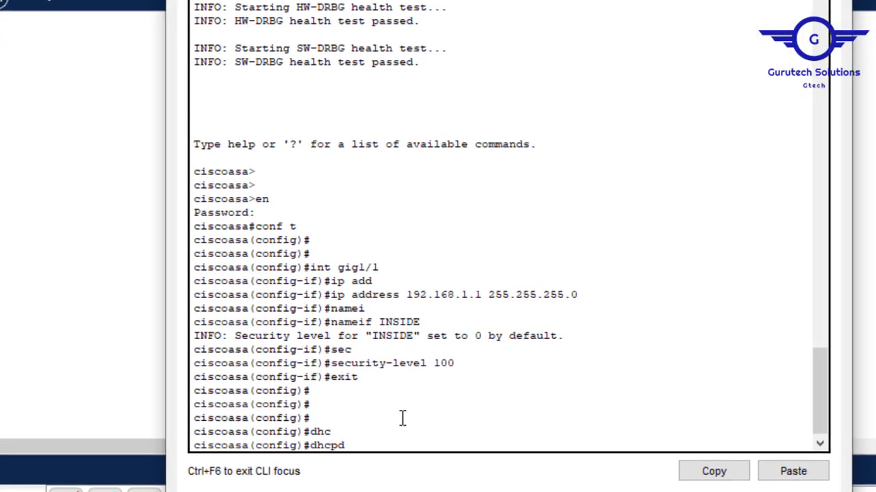
type("?add")
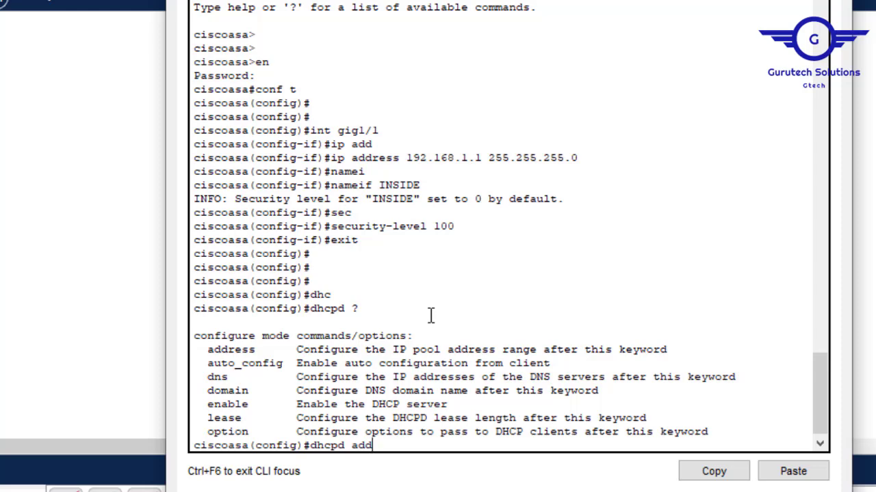
key("Tab")
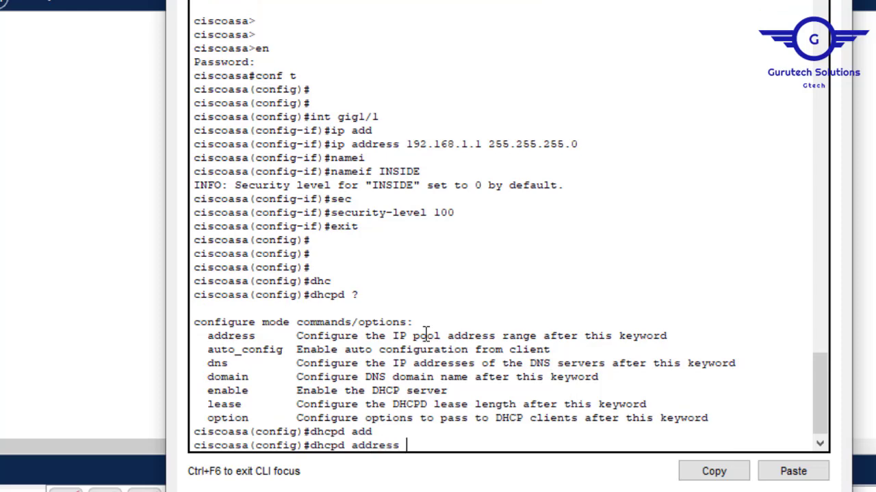
type("192.168.1.10-192.16")
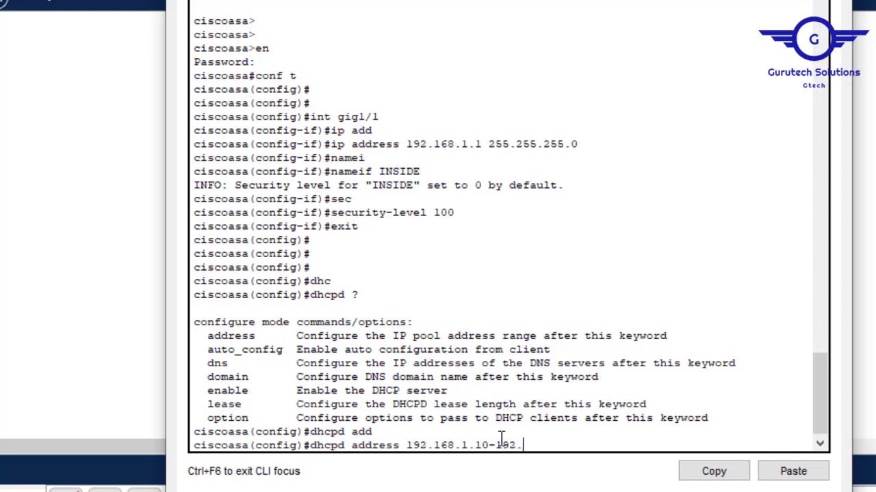
type("8.1.1")
type("4")
key("BackSpace")
type("5")
left_click(851, 277)
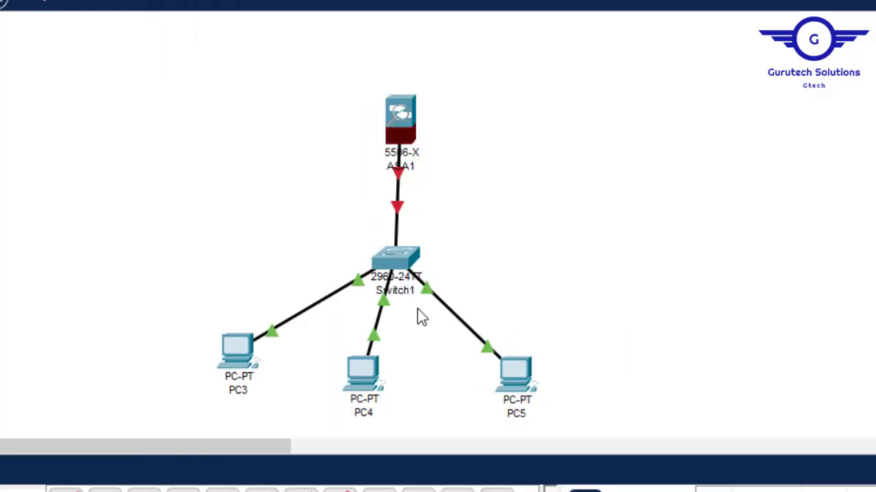
left_click(403, 120)
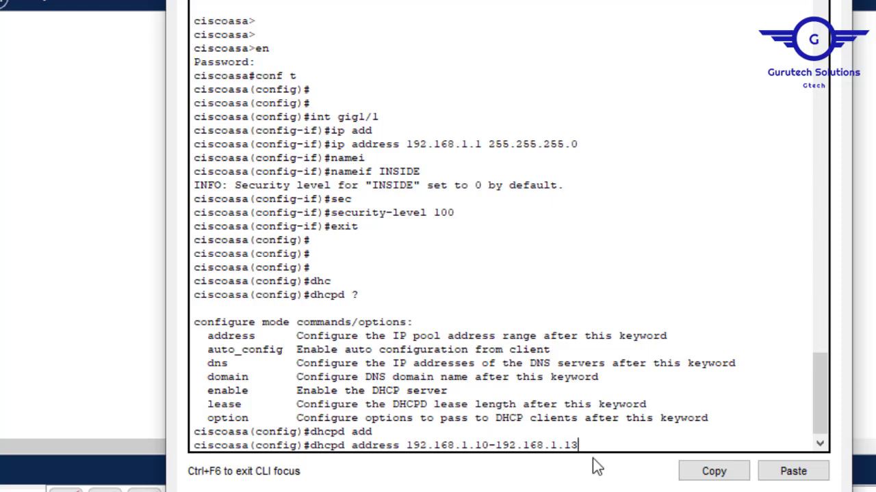
key("BackSpace")
type("00")
key("Return")
Recall the pool command, append the INSIDE interface name and submit it.
key("Up")
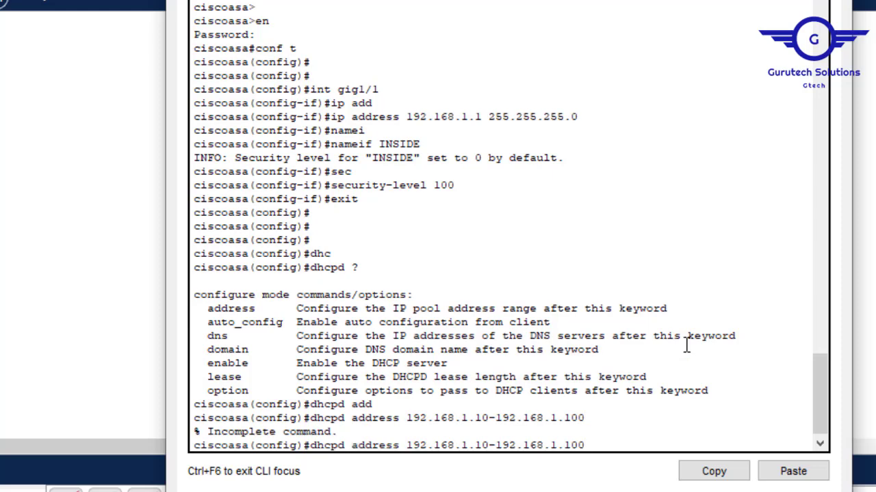
type("in")
key("Tab")
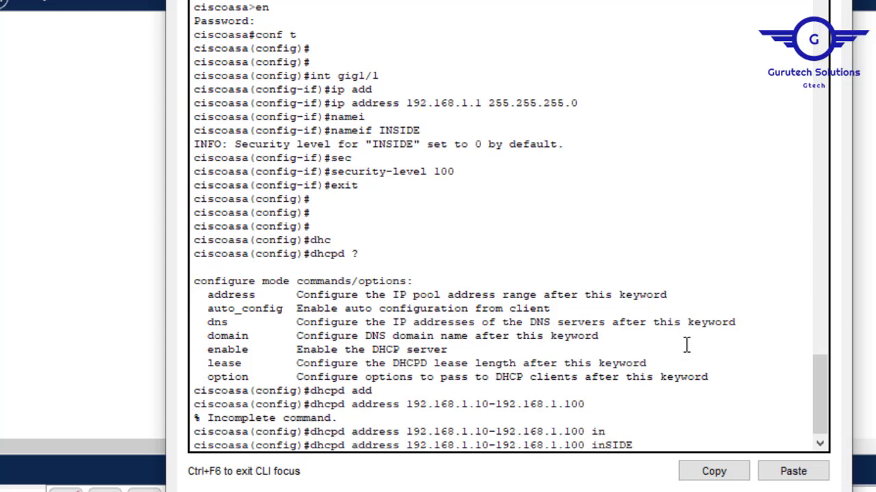
key("Return")
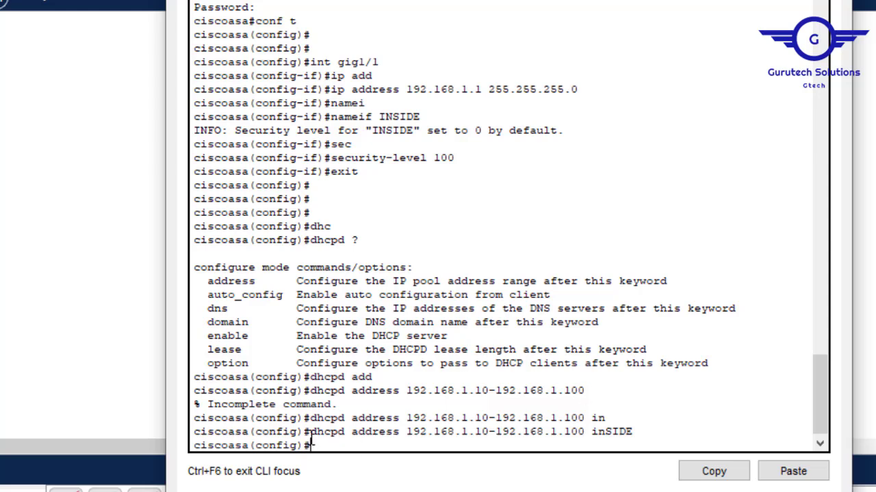
left_click_drag(310, 432, 640, 431)
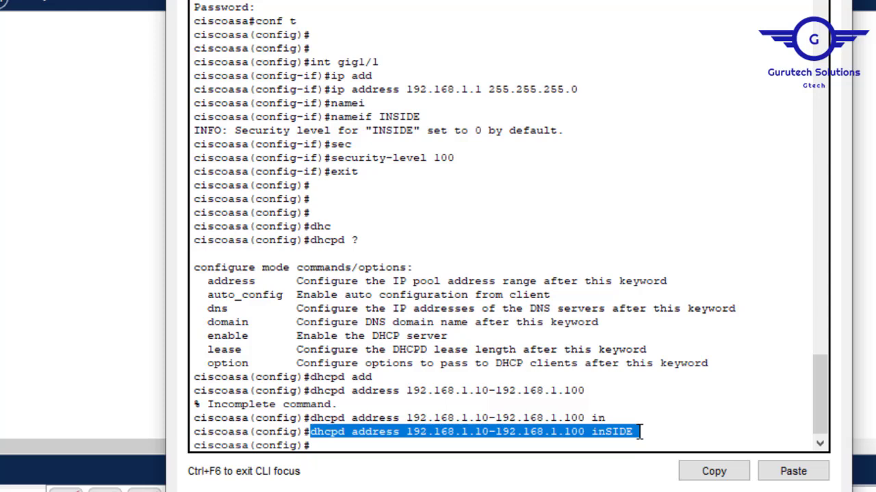
key("Return")
Set the DHCP DNS server to 192.168.1.1 with dhcpd dns, pasting the copied address.
type("dn")
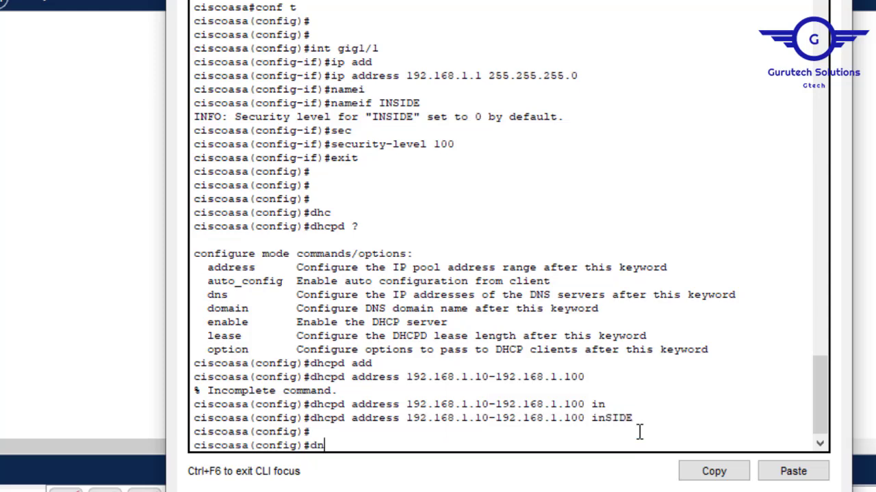
key("BackSpace")
type("hc")
key("Tab")
type("d")
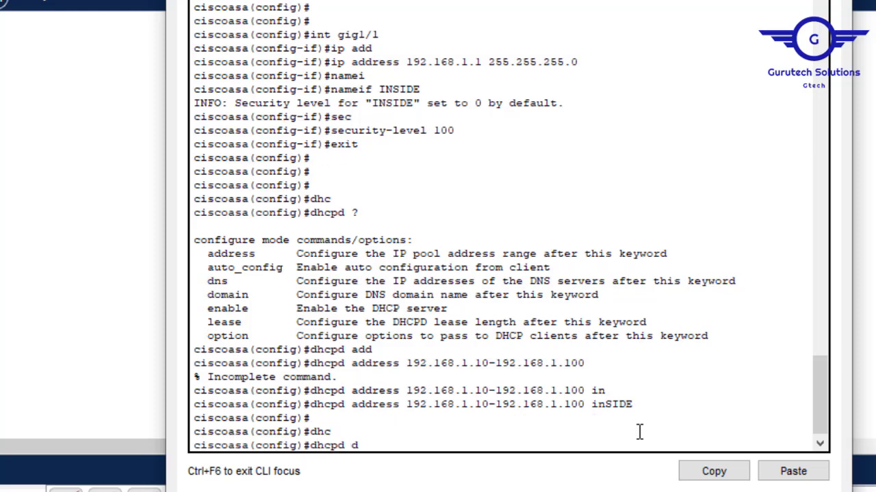
key("Tab")
type("n")
key("Tab")
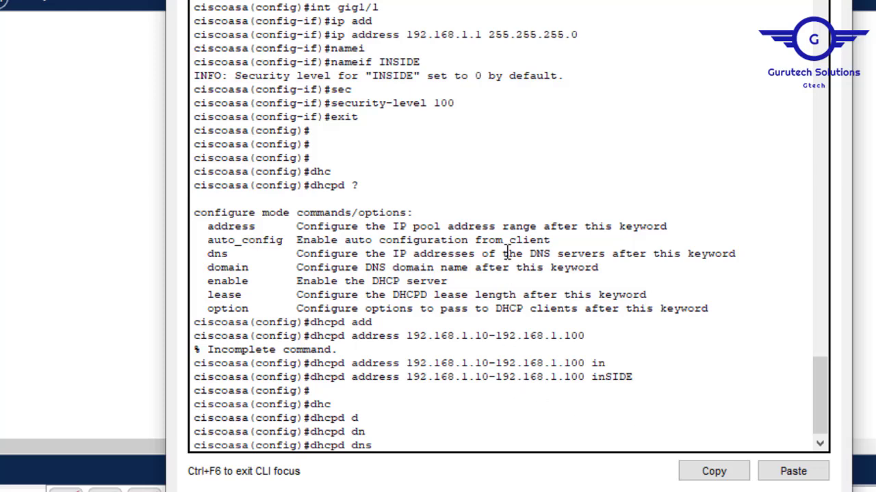
left_click_drag(483, 35, 407, 30)
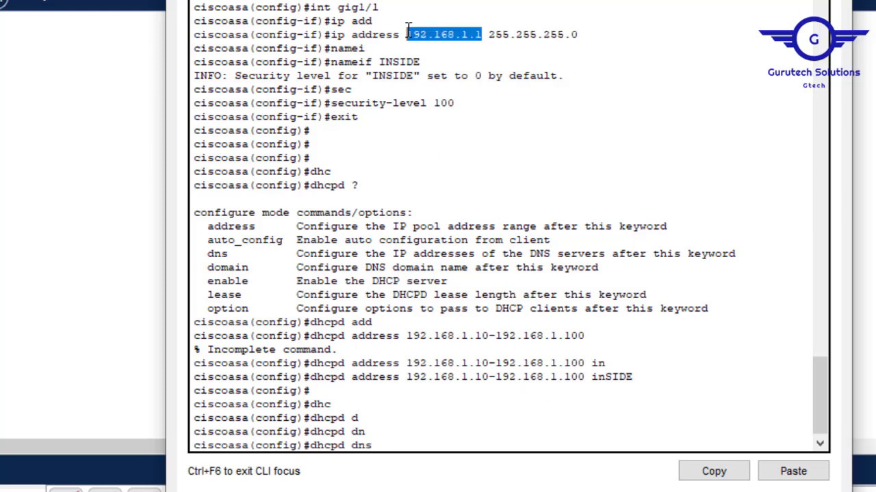
left_click(715, 470)
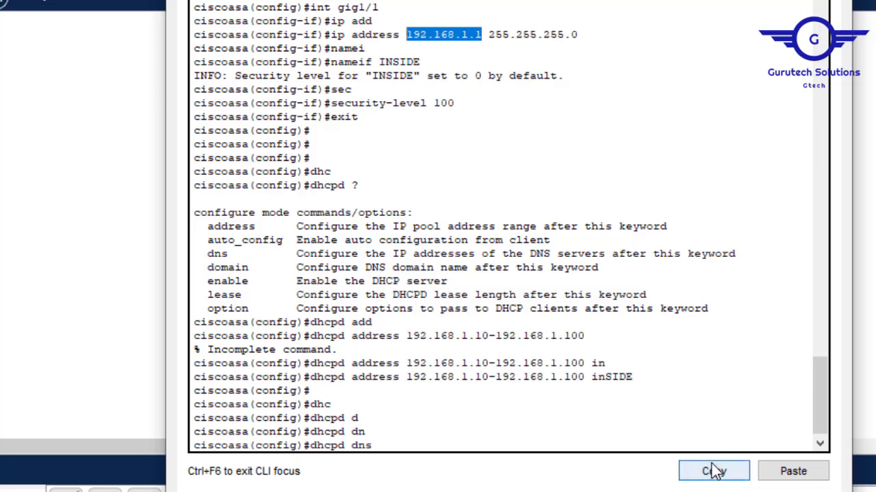
left_click(793, 473)
left_click(793, 472)
key("Return")
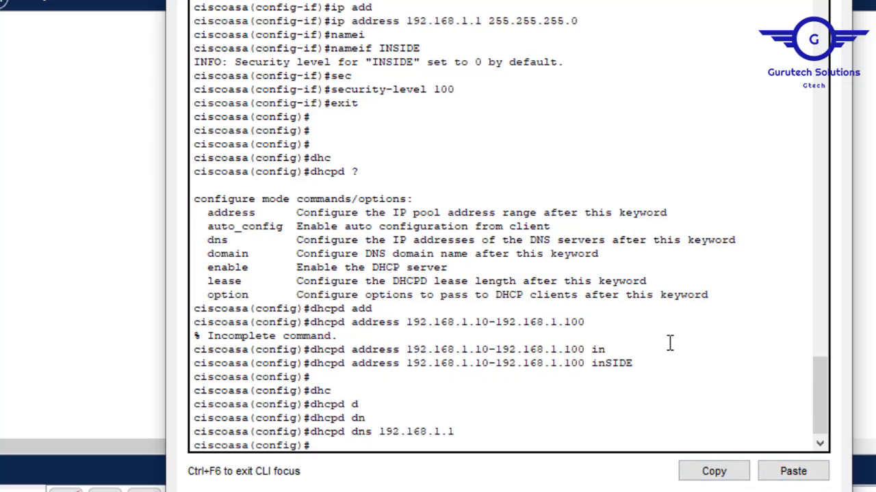
key("Return")
key("Return")
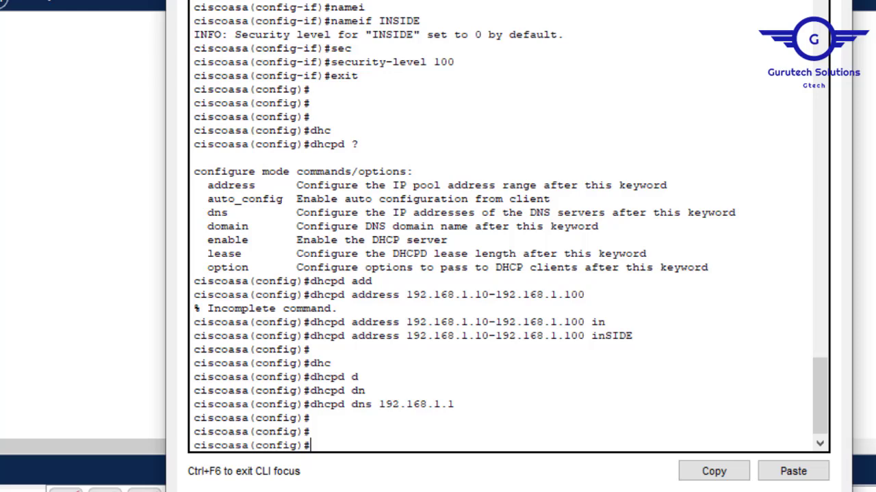
Enable the DHCP server on INSIDE with dhcpd enable INSIDE.
type("dhc")
key("Tab")
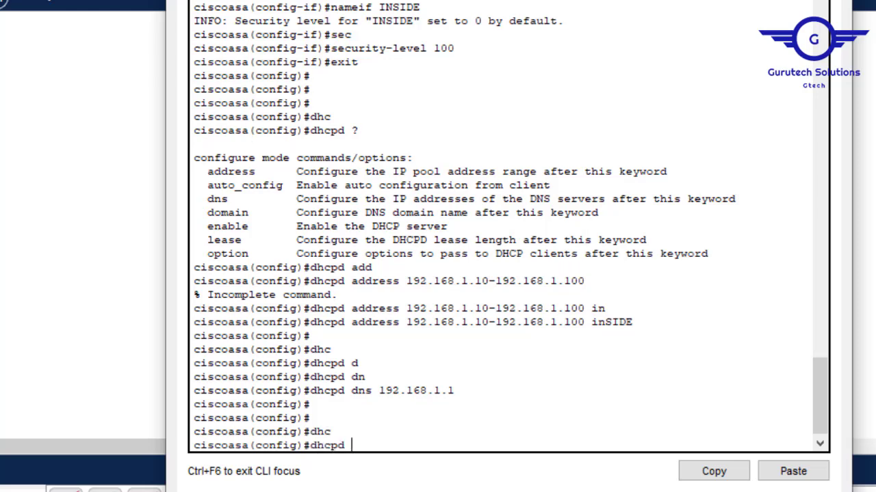
type("e")
key("Tab")
type("in")
key("Tab")
key("Return")
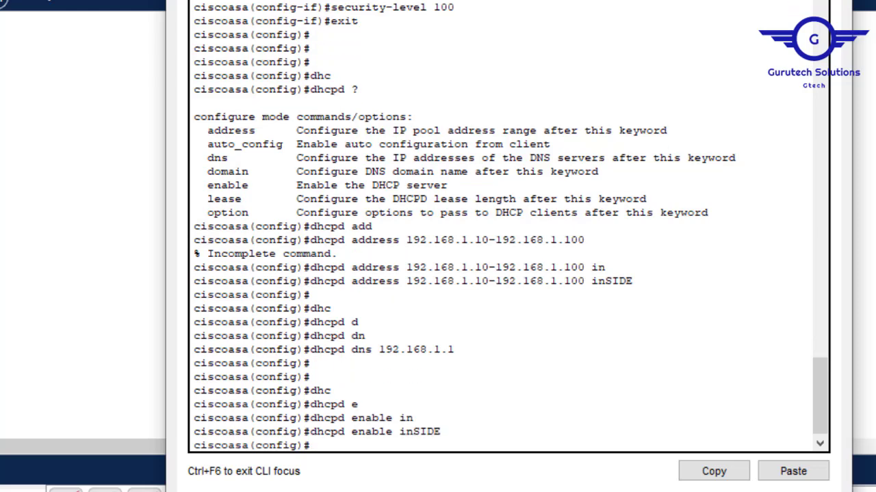
Exit configuration mode and save the configuration with wr me.
type("ex")
key("Return")
key("Return")
key("Return")
key("Return")
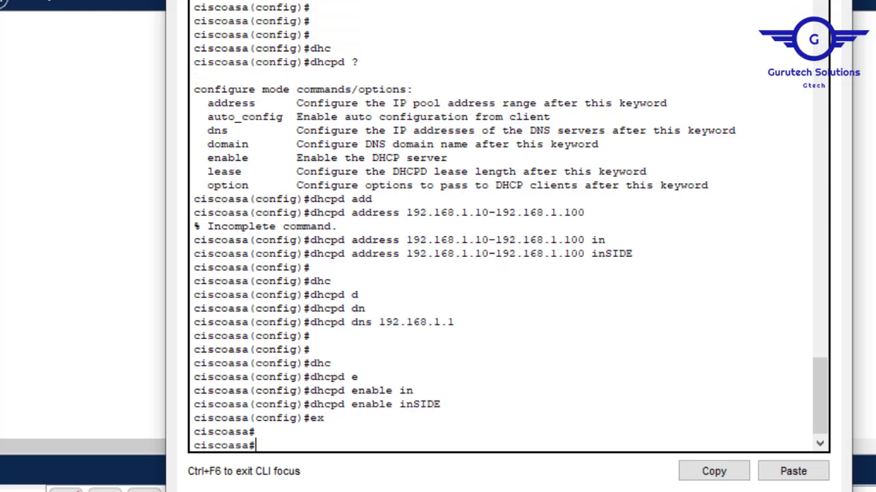
type("wr me")
key("Return")
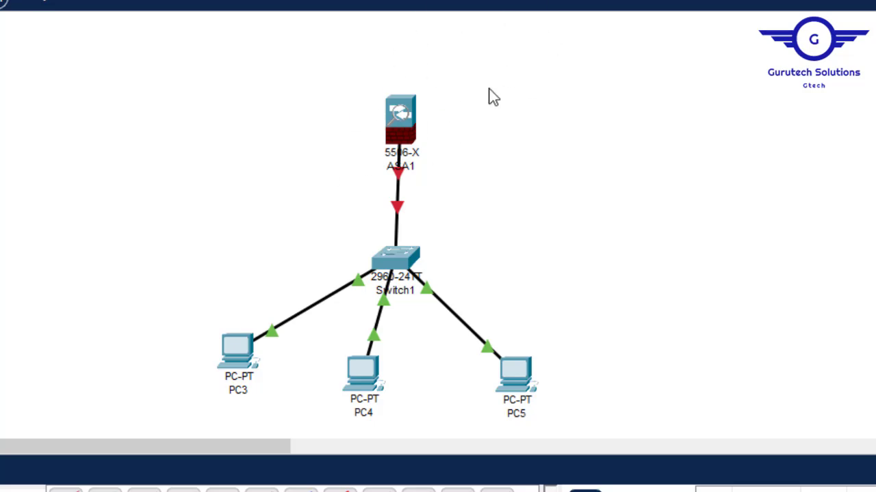
Bring ASA1's CLI window back up from the topology icon.
left_click(400, 109)
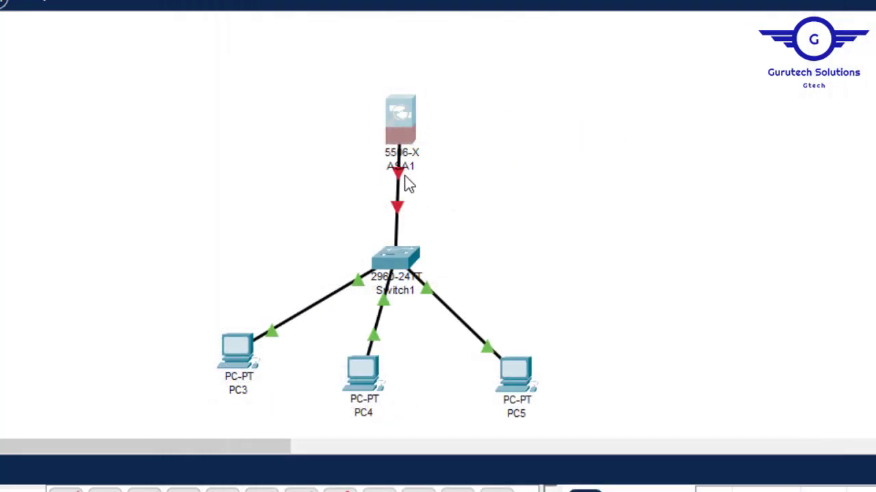
left_click(401, 116)
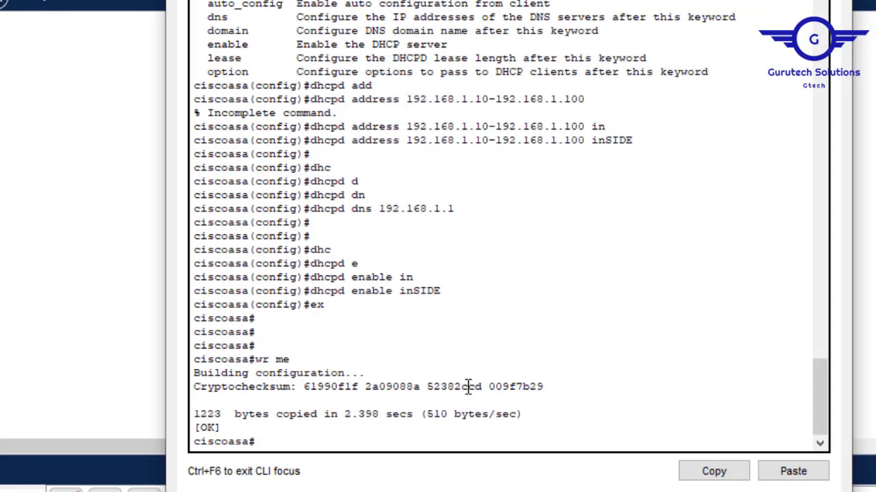
Run conf t, int gig1/1 and no shut on ASA1, then exit interface mode.
key("Return")
type("conf t\\")
key("Return")
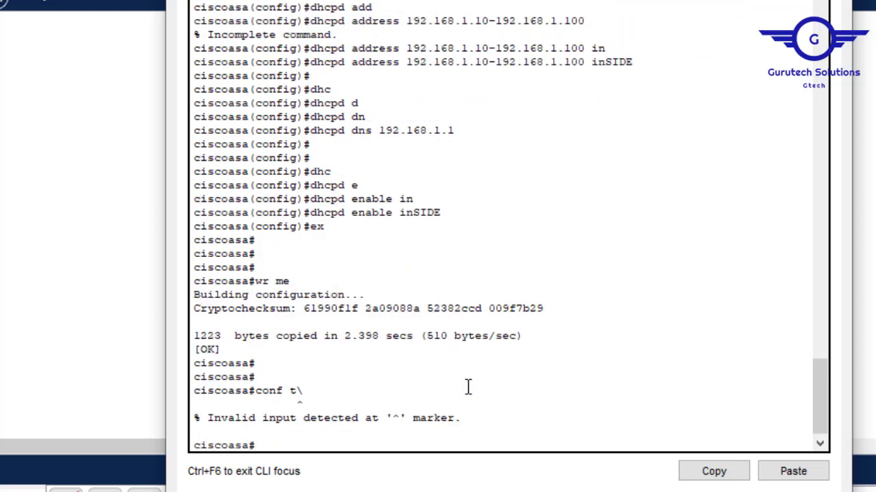
type("conf t\\")
key("BackSpace")
key("Return")
type("int gi")
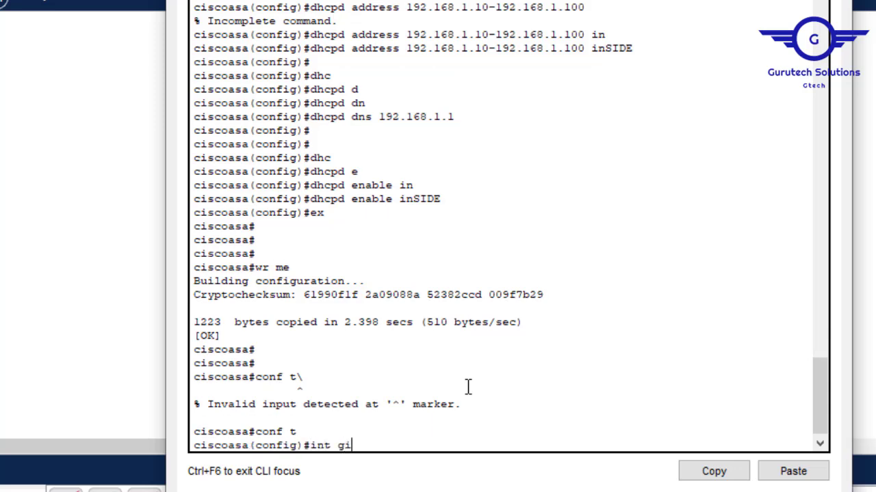
type("g1/1")
key("Return")
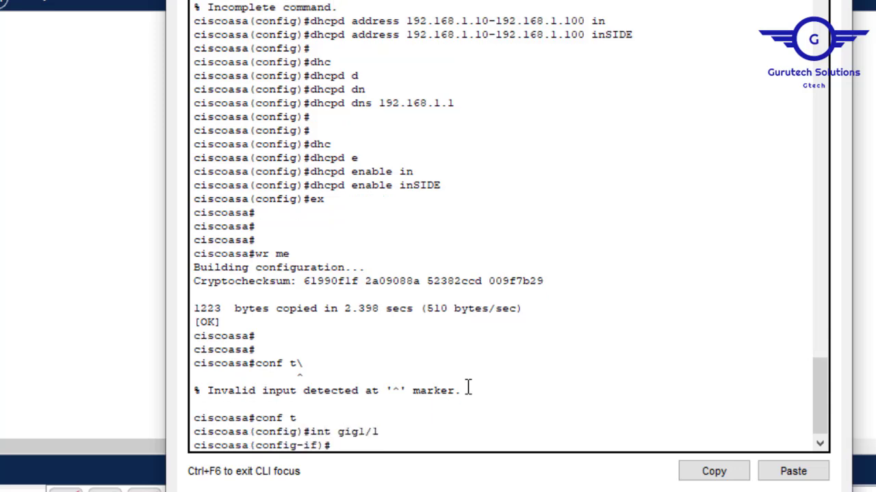
type("no shut")
key("Return")
key("Return")
key("Return")
key("Return")
key("Return")
key("Return")
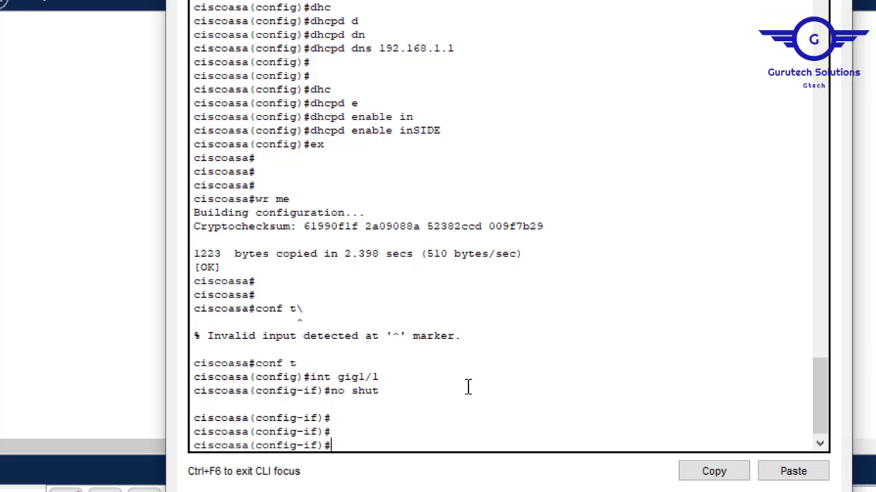
type("exi")
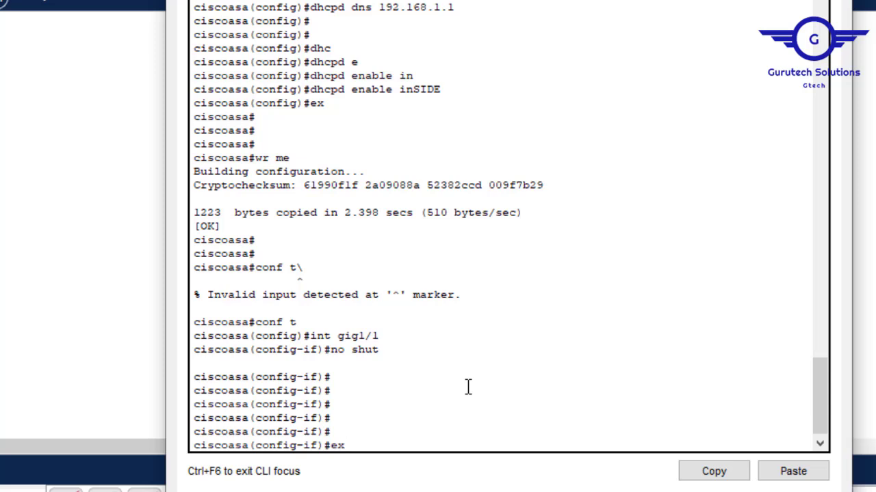
type("t")
key("Return")
key("Return")
key("Return")
key("Return")
key("Return")
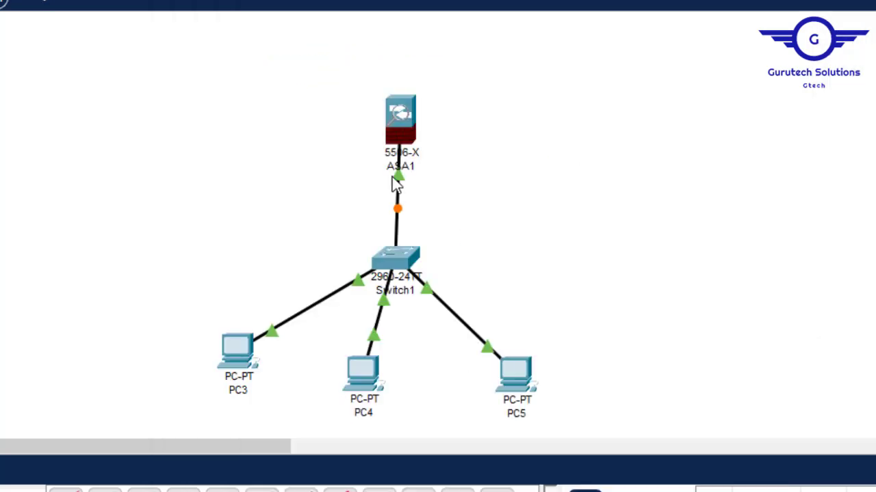
Save ASA1's configuration with wr me and close its device window.
left_click(407, 129)
type("wr")
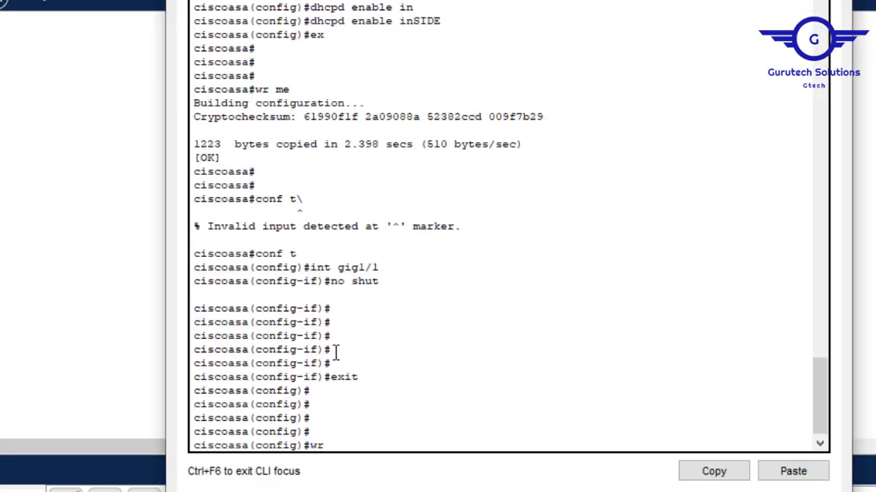
type(" me")
key("Return")
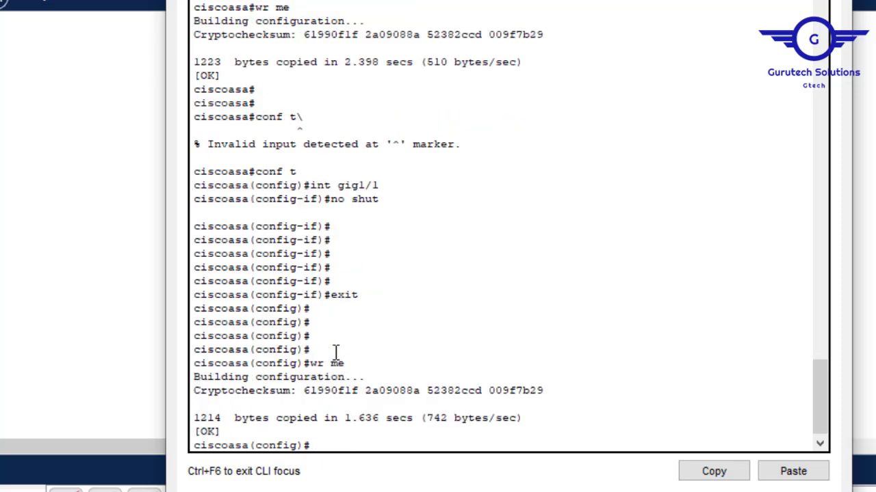
key("alt+F4")
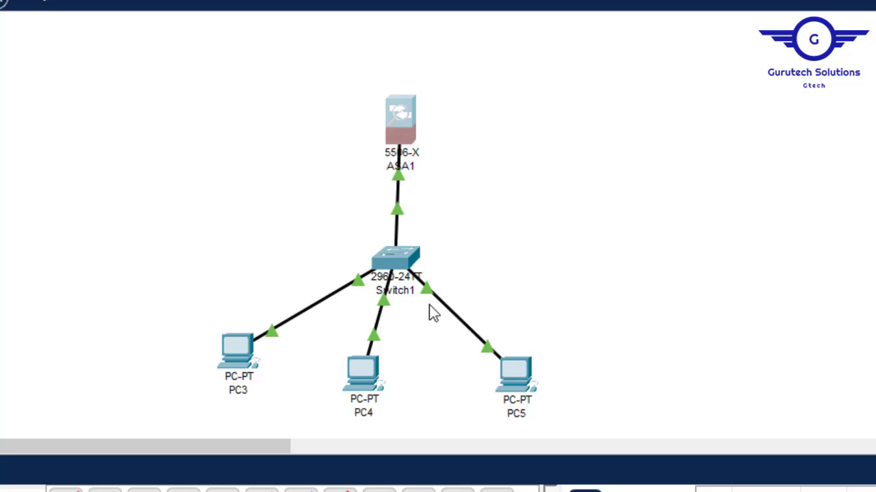
Switch PC3's Desktop IP Configuration to DHCP.
left_click(225, 351)
left_click(260, 2)
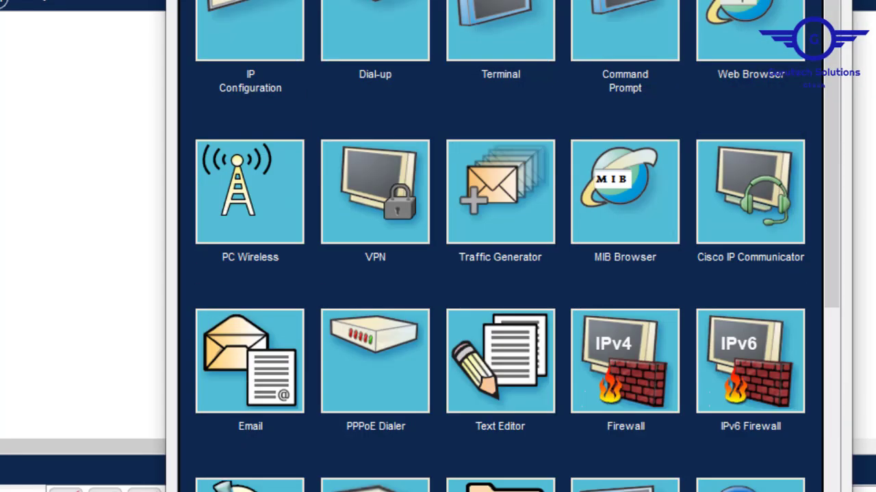
left_click(272, 7)
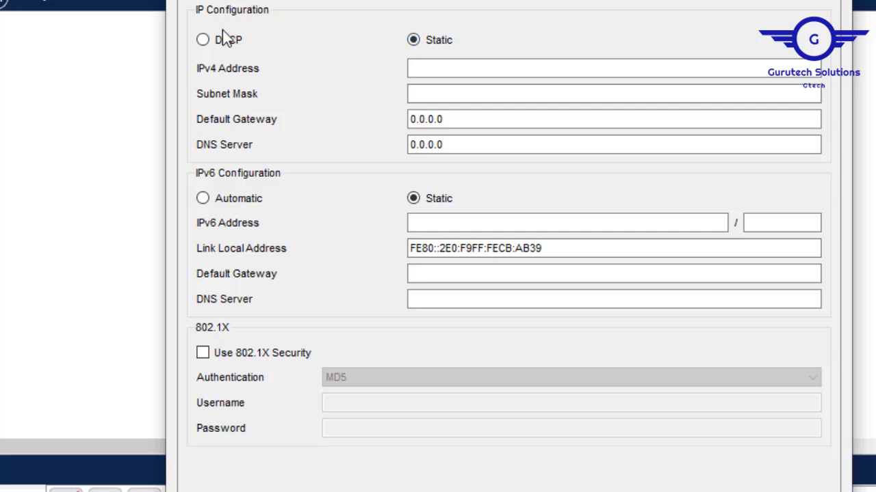
left_click(206, 40)
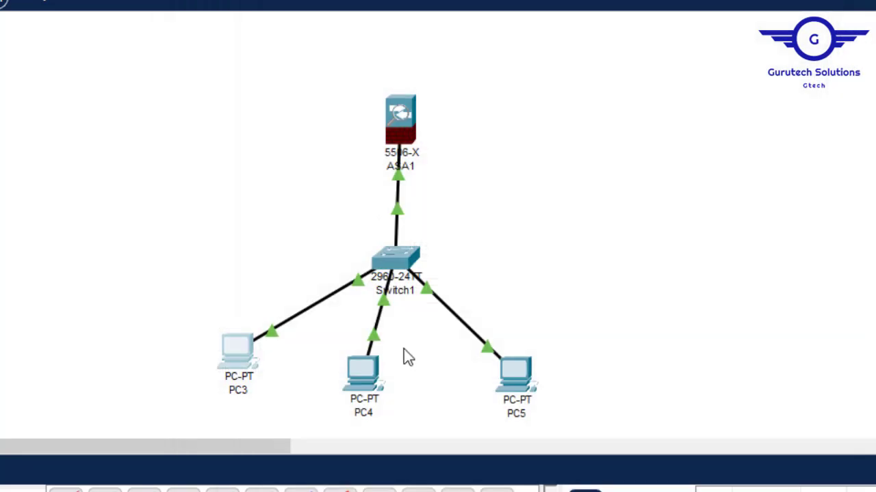
In PC4's Desktop IP Configuration, switch from Static to DHCP.
left_click(372, 372)
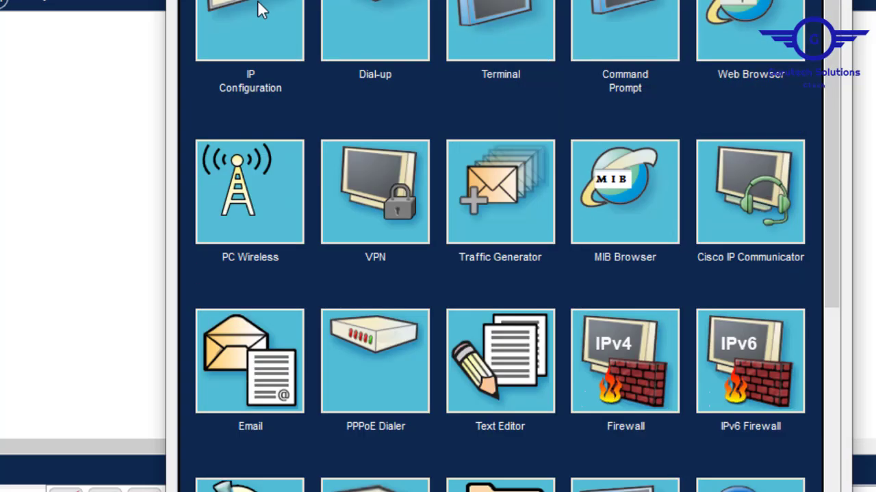
left_click(257, 4)
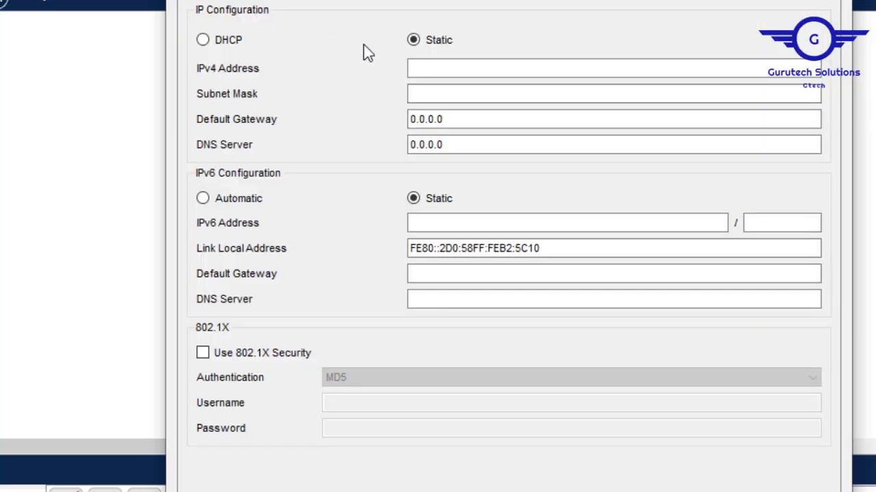
left_click(203, 40)
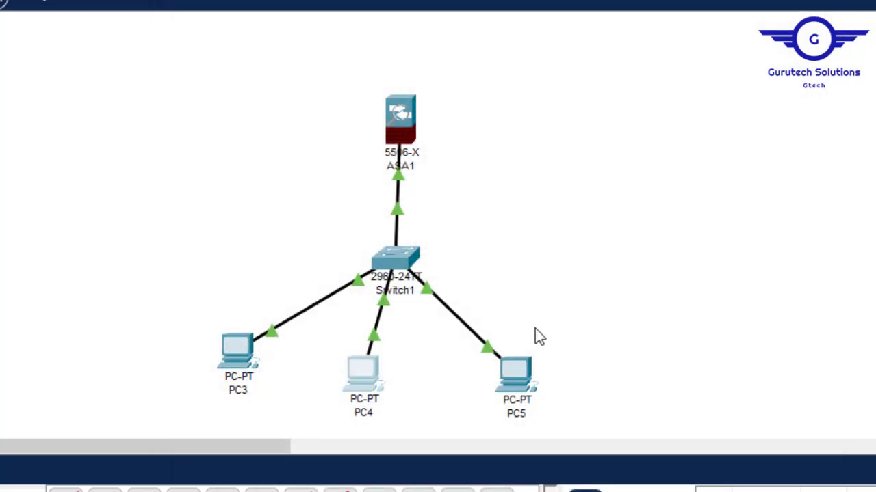
Set PC5's IP Configuration to DHCP so it obtains 192.168.1.12.
left_click(509, 378)
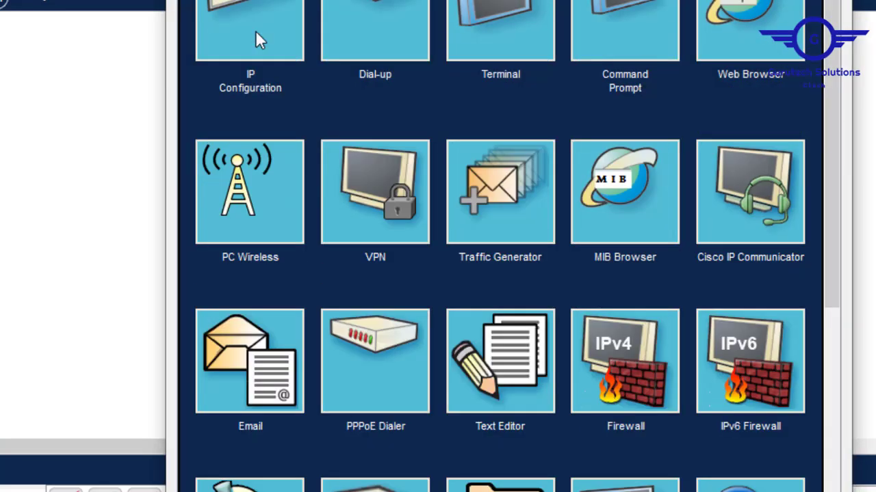
left_click(255, 30)
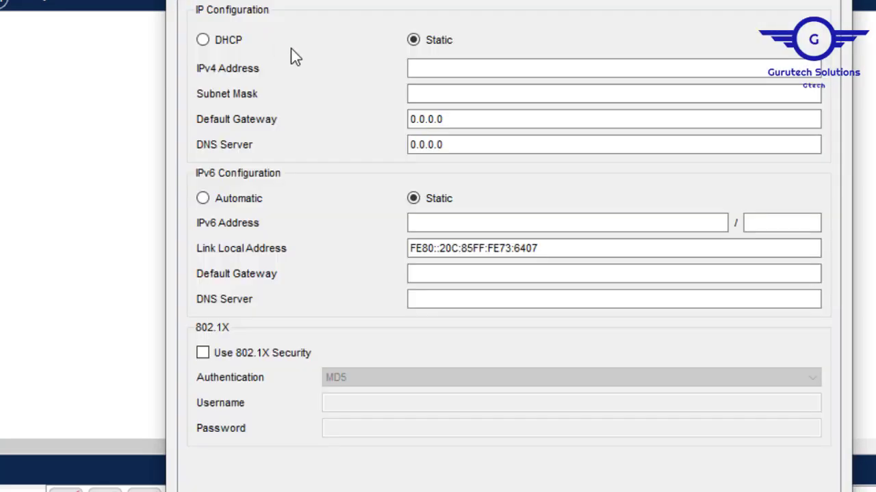
left_click(226, 42)
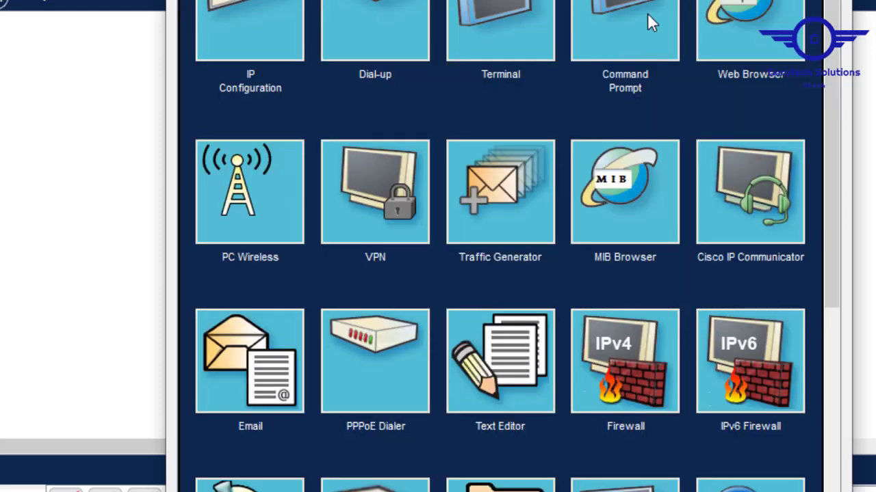
Ping the ASA at 192.168.1.1 from PC5's command prompt.
left_click(647, 14)
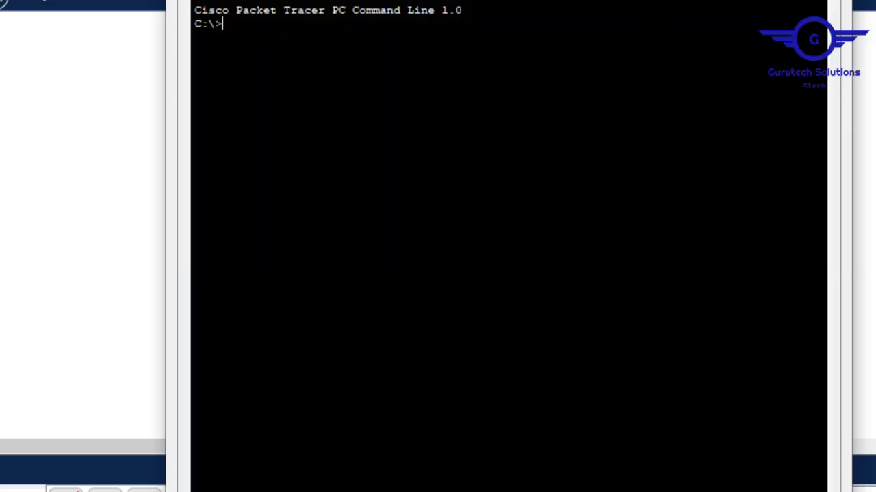
type("ping 192.168.1.1")
key("Return")
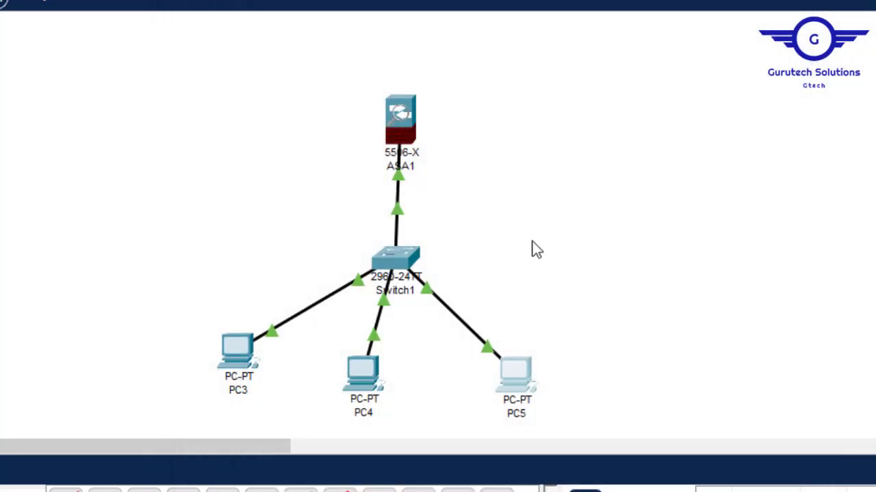
Drag PC5, PC4, PC3 and Switch1 to tidier positions around the ASA.
left_click_drag(520, 381, 549, 363)
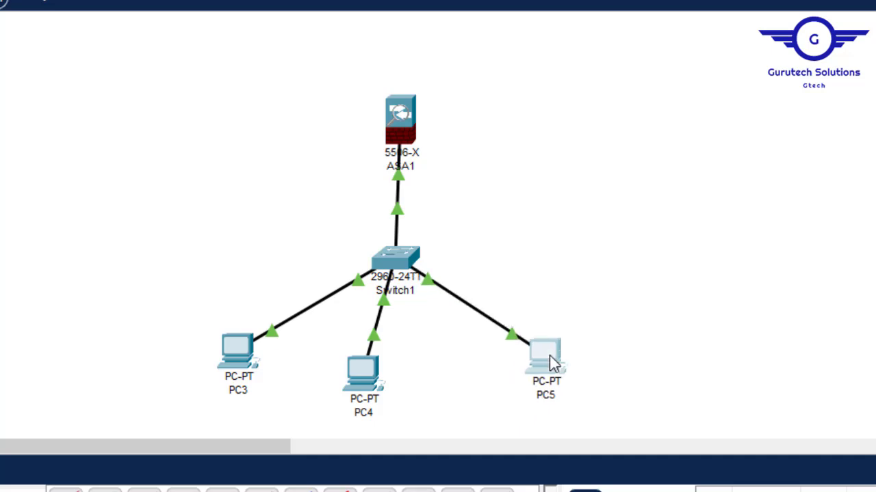
left_click_drag(352, 379, 367, 371)
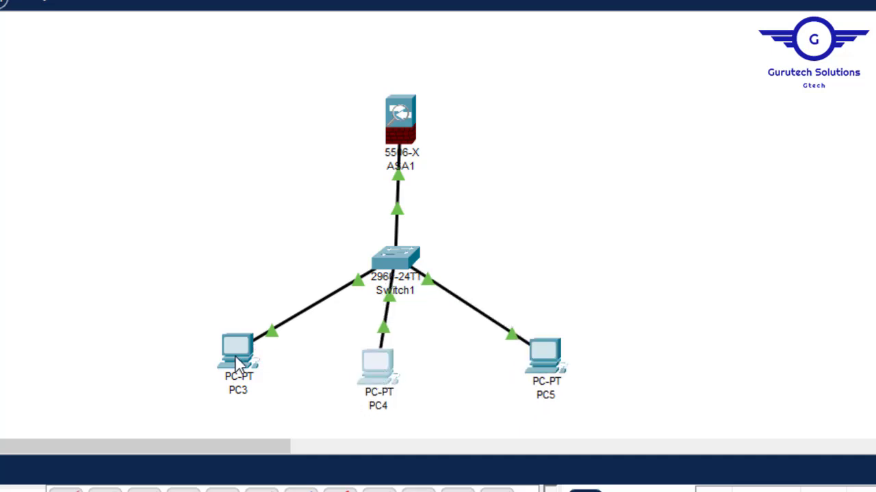
left_click_drag(236, 357, 207, 340)
left_click_drag(285, 67, 533, 174)
left_click(645, 160)
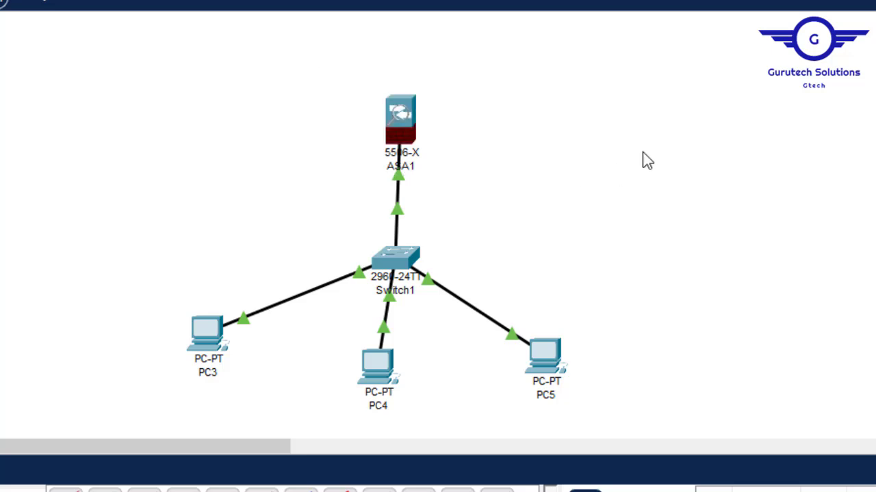
left_click_drag(397, 256, 386, 252)
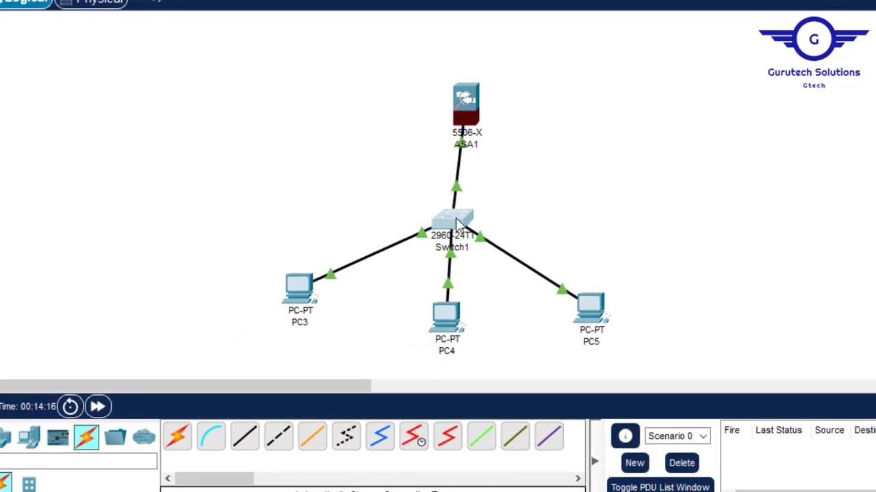
Place a generic server, Server0, at the upper left of the workspace.
left_click(45, 429)
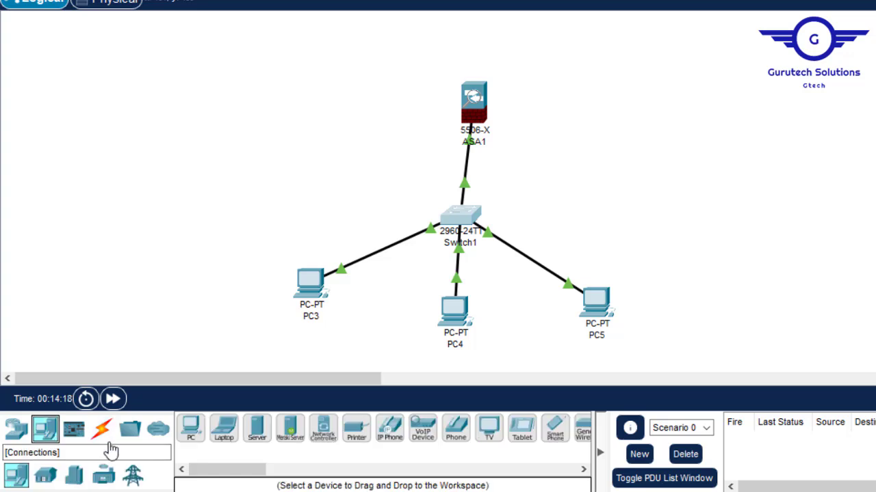
left_click(256, 429)
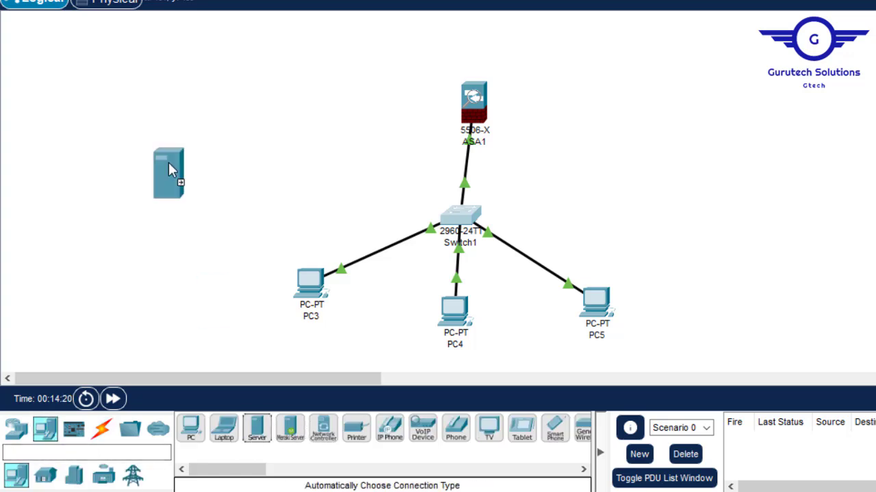
left_click(164, 102)
left_click_drag(93, 63, 219, 152)
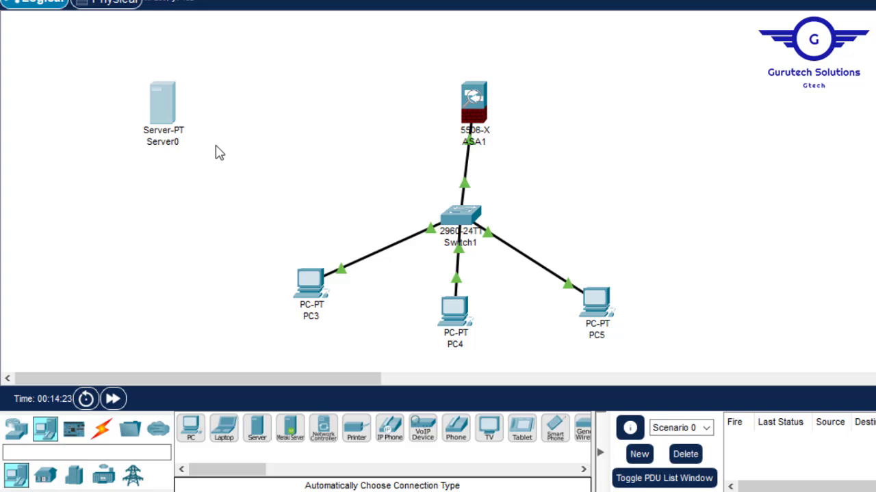